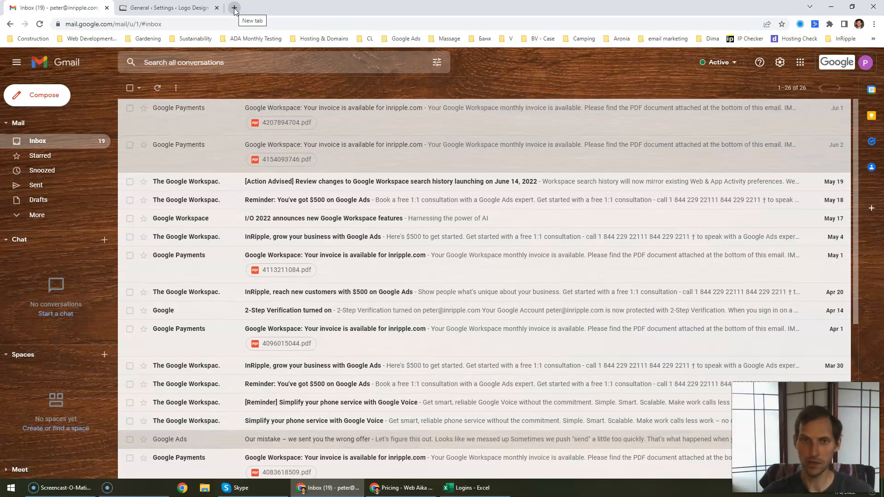
Step: Open a new blank Chrome tab next to the Gmail inbox
left_click(234, 8)
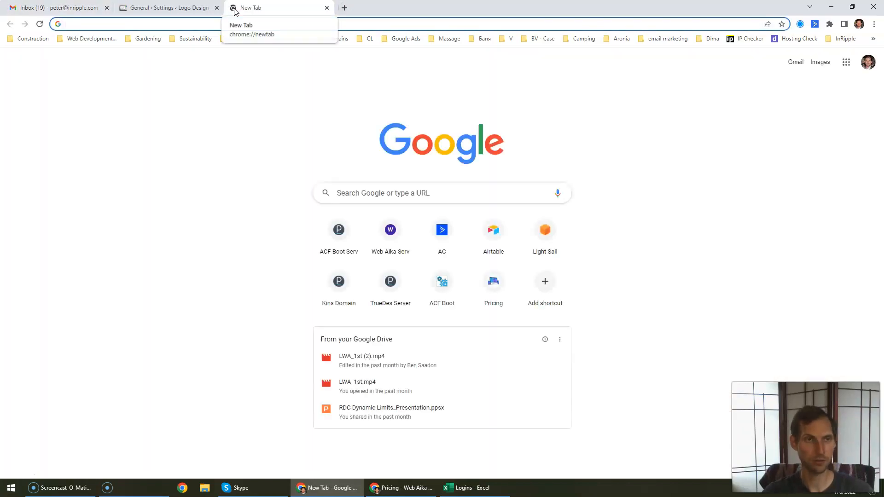
Step: Load mailgun.com in the new tab, switching the keyboard to English first
left_click(60, 8)
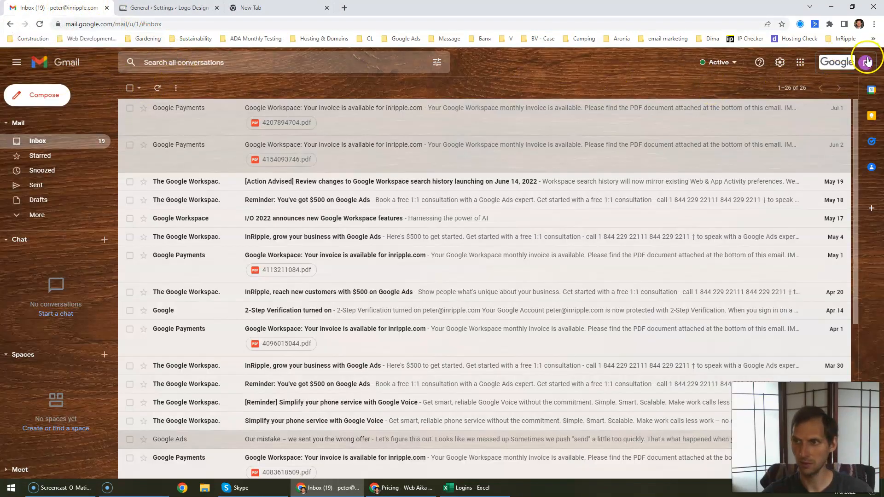
left_click(306, 8)
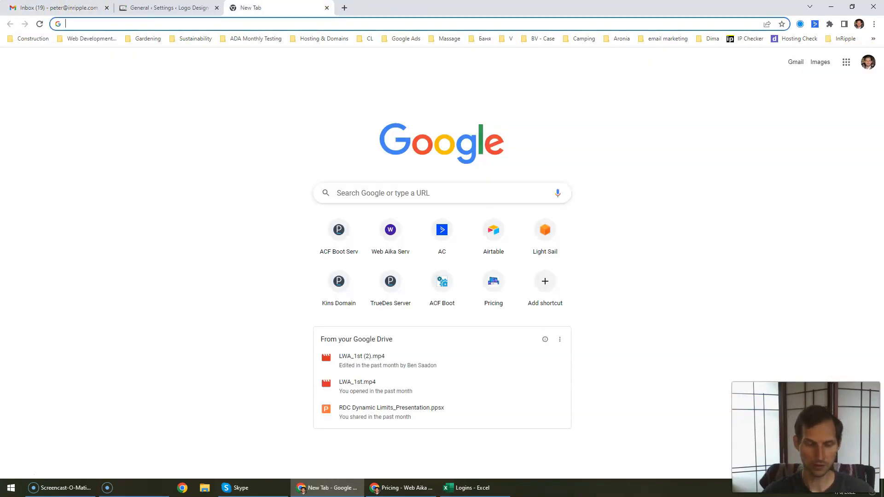
type("ь")
key("BackSpace")
key("BackSpace")
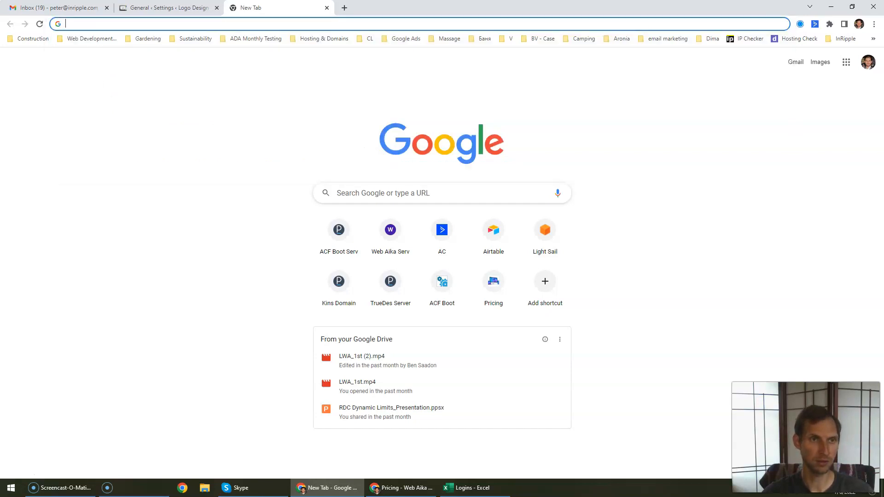
key("super+space")
type("m")
key("Return")
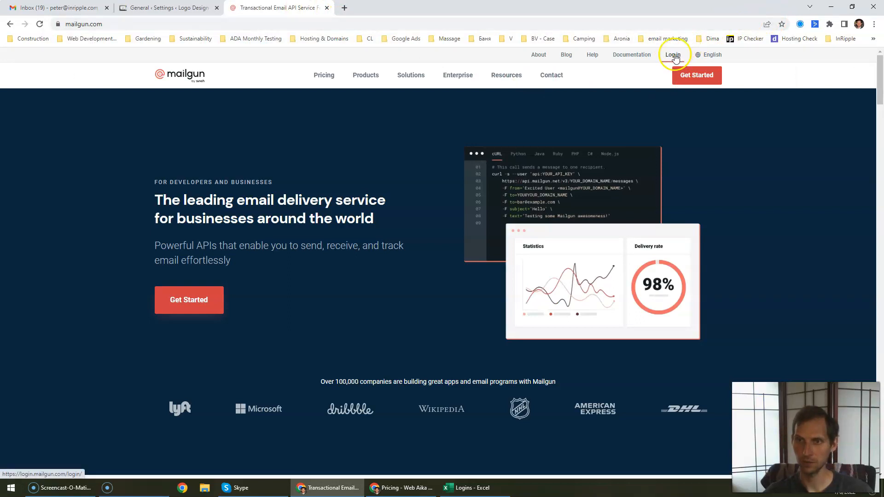
Step: Start the Mailgun signup and fill in the full name, company 'In Ripple' and work e-mail
left_click(703, 80)
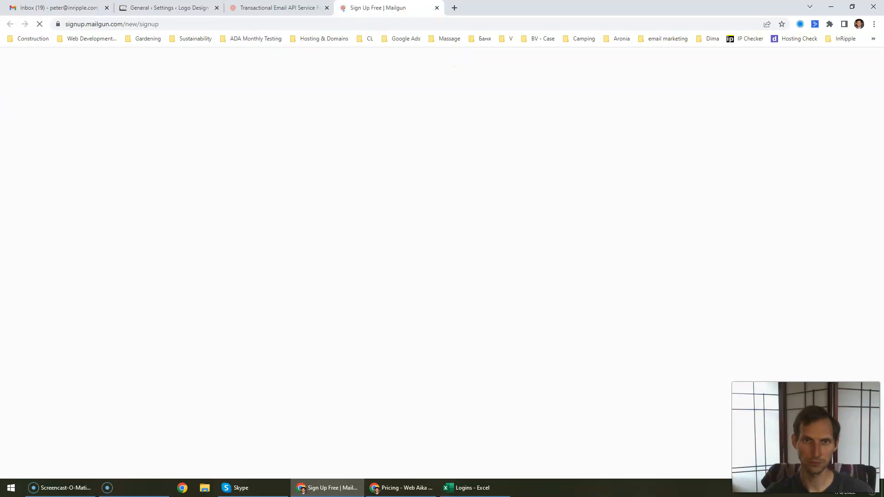
left_click(272, 168)
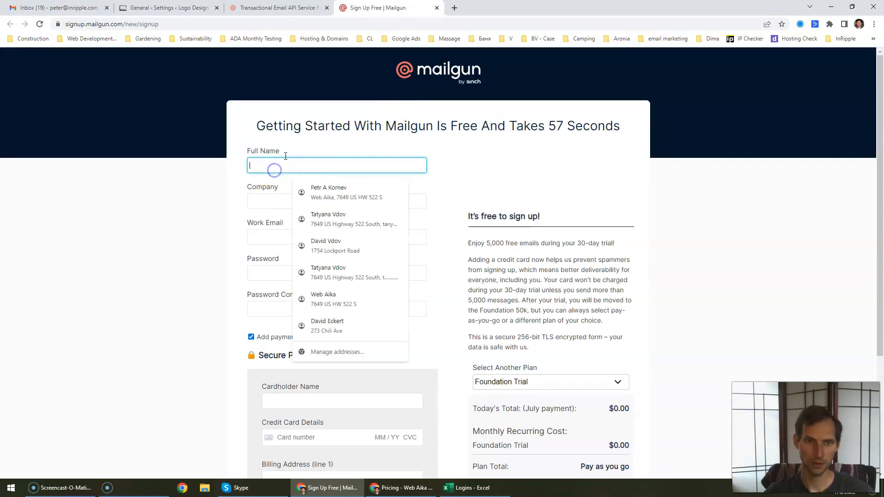
left_click(328, 191)
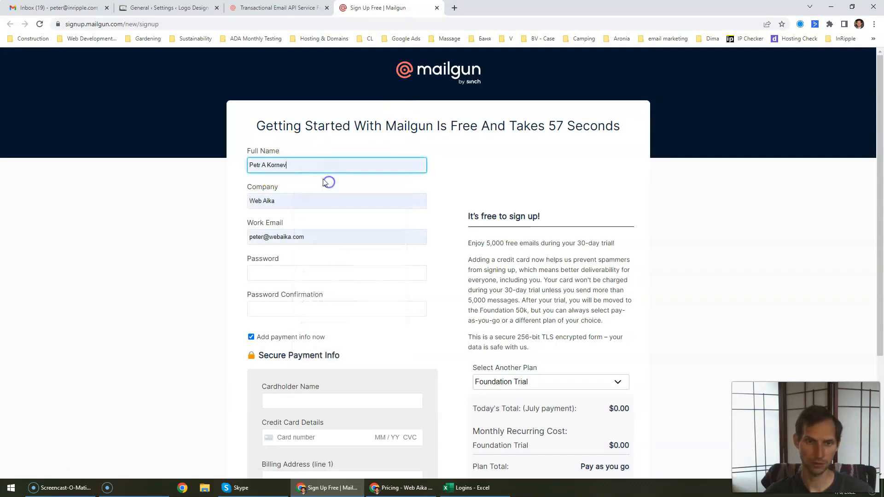
double_click(288, 205)
triple_click(287, 204)
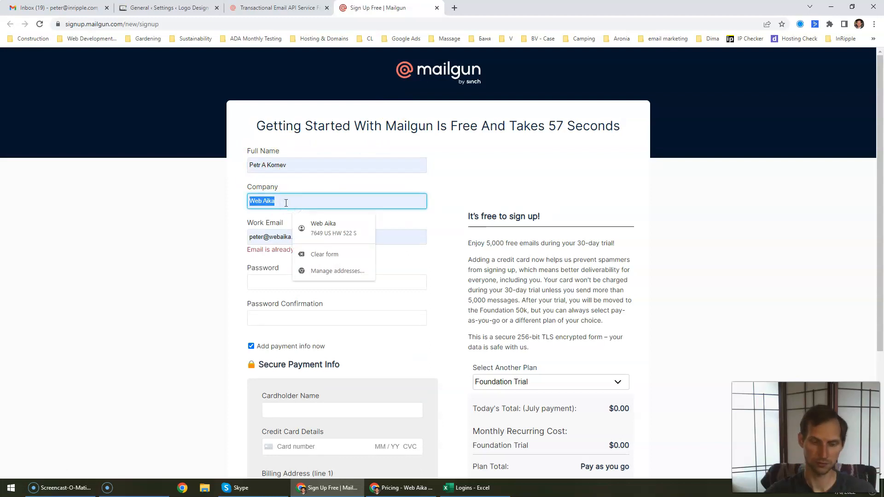
type("In Ripple")
key("Tab")
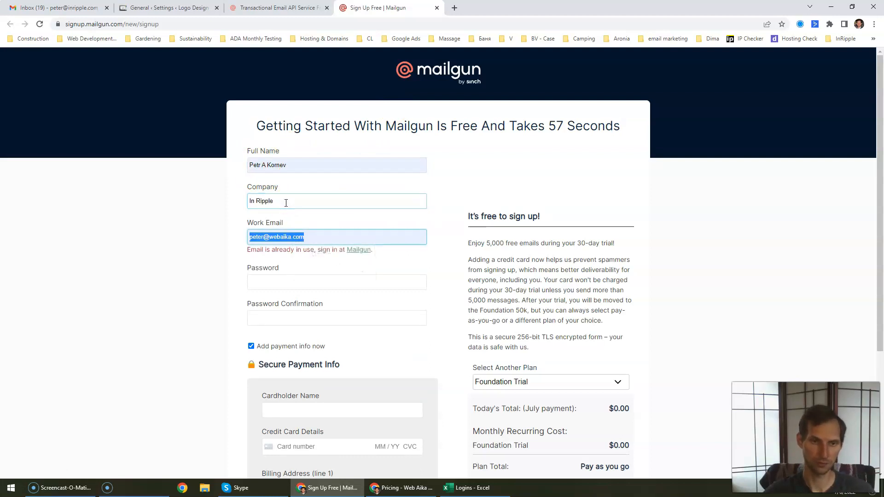
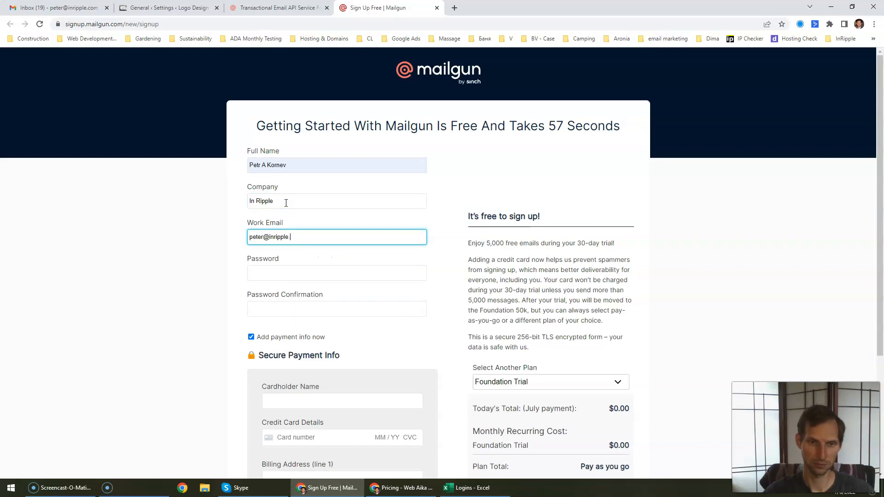
Step: Paste the account password into both the password and confirmation fields
left_click(288, 272)
left_click(186, 289)
left_click(11, 488)
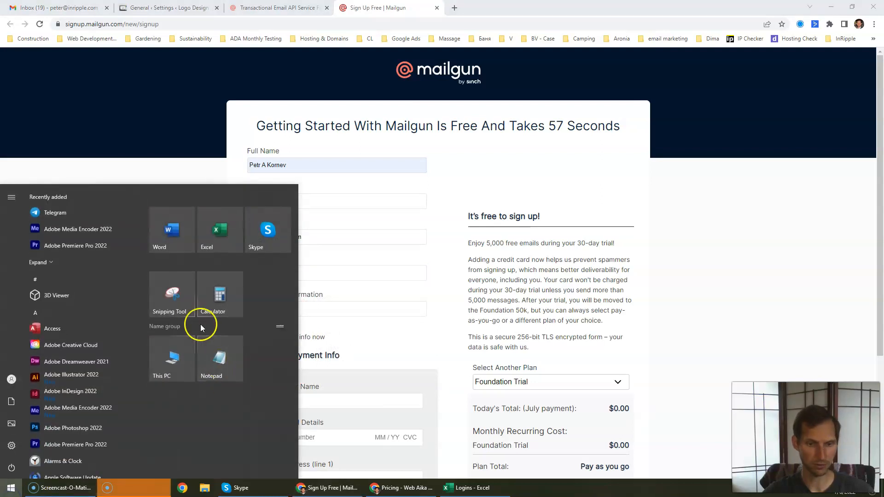
left_click(227, 331)
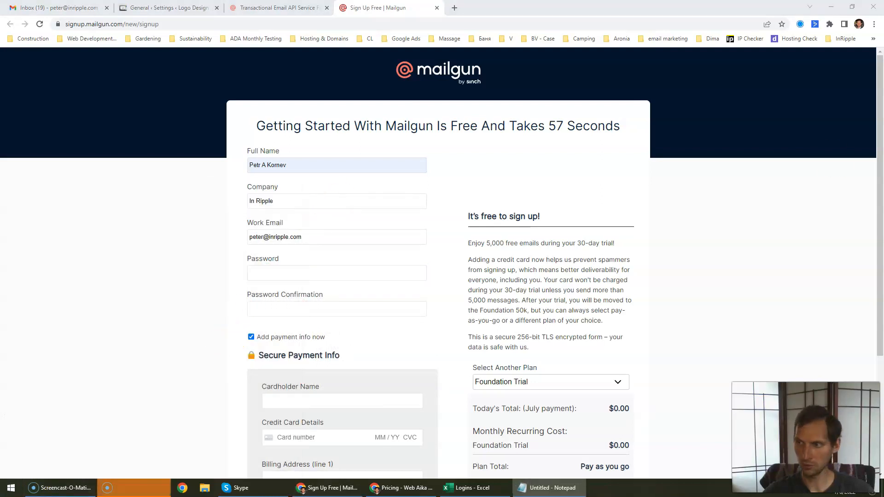
left_click_drag(307, 193, 0, 194)
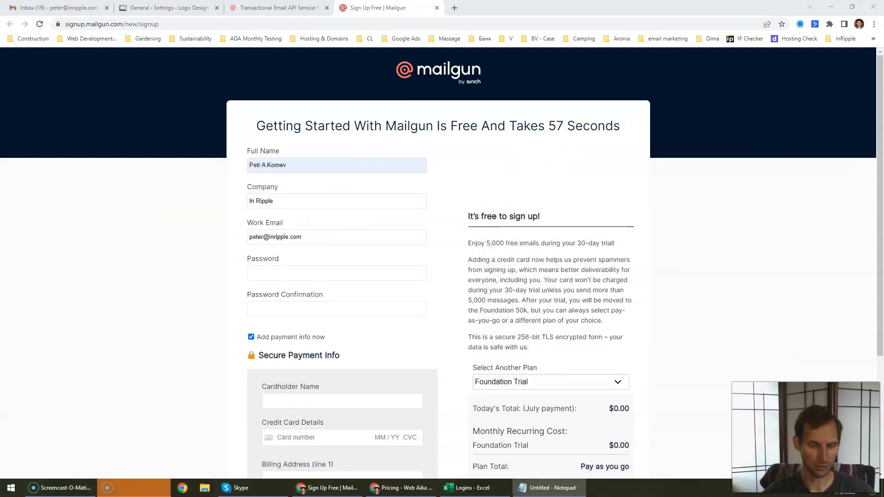
left_click(264, 268)
key("ctrl+v")
left_click(274, 308)
key("ctrl+v")
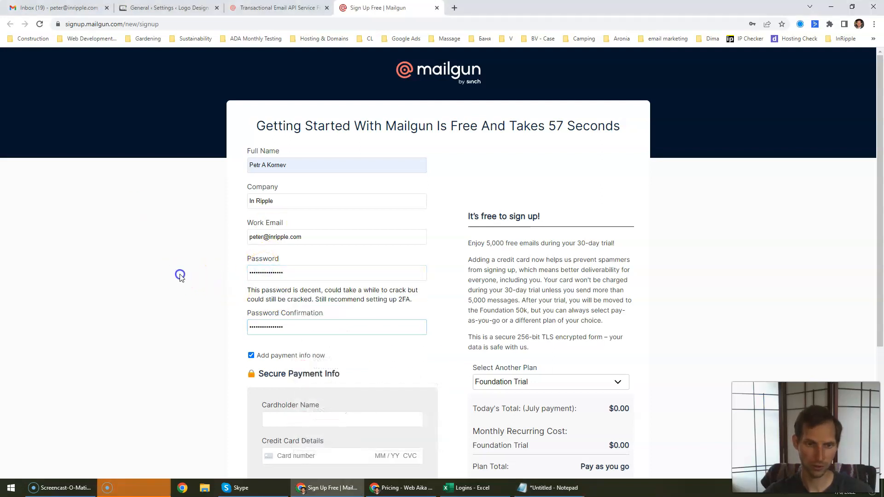
left_click(179, 276)
scroll(180, 281, "down", 4)
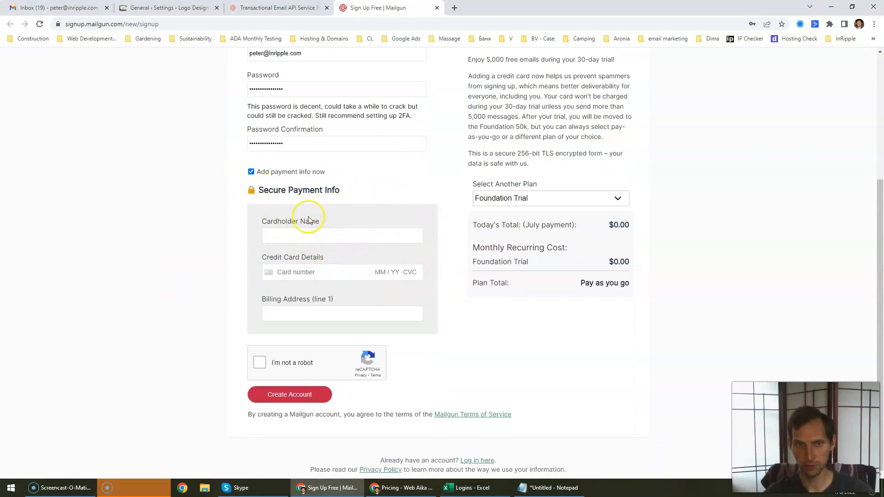
Step: Review the 5,000 free emails trial offer and its message-limit note
scroll(691, 285, "up", 3)
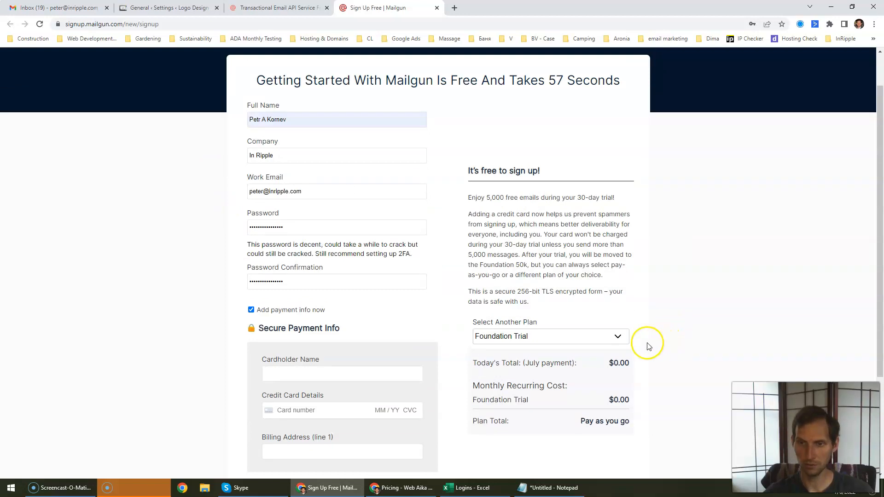
left_click_drag(479, 194, 521, 195)
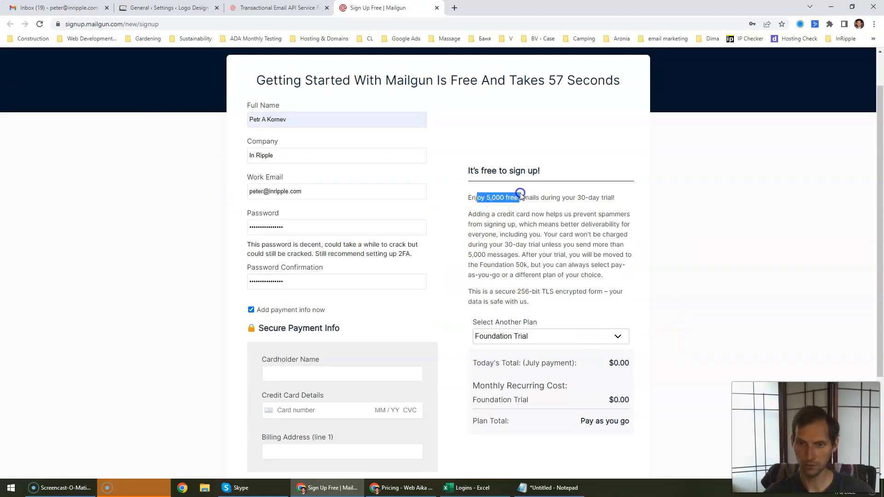
left_click(512, 204)
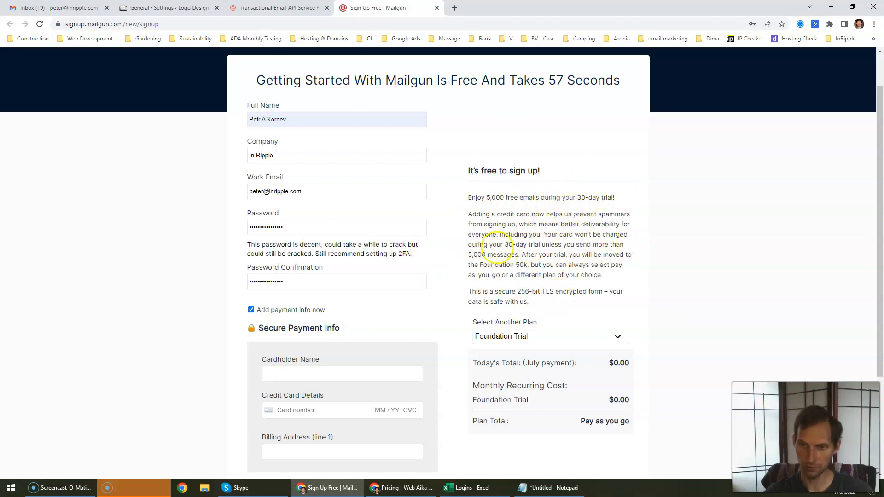
left_click_drag(467, 255, 529, 276)
left_click(537, 276)
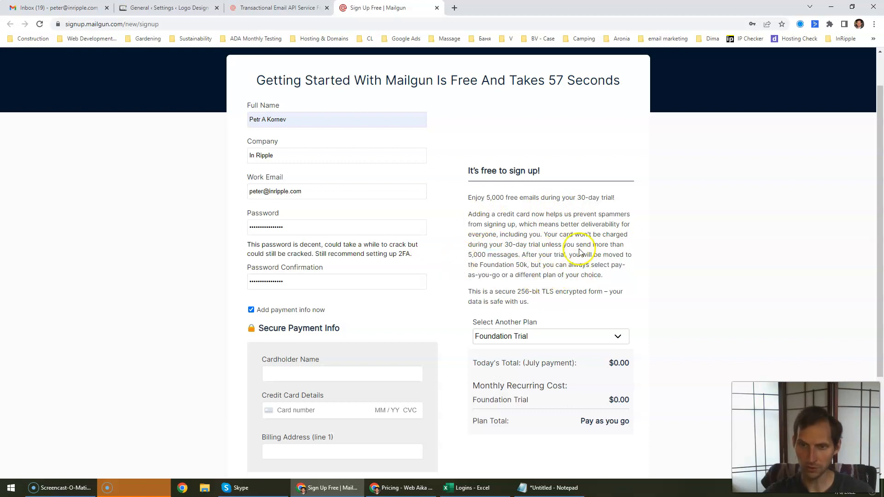
Step: Keep Foundation Trial as the selected plan for the new account
left_click(572, 337)
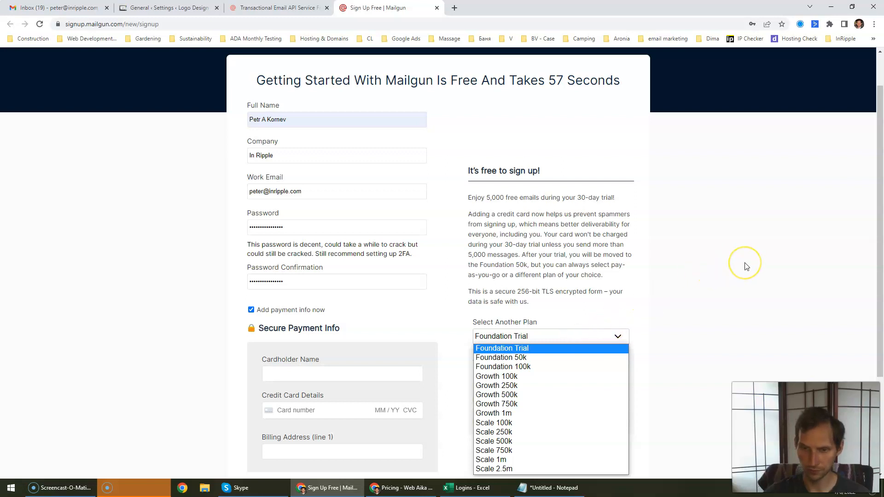
scroll(742, 269, "down", 2)
left_click(601, 248)
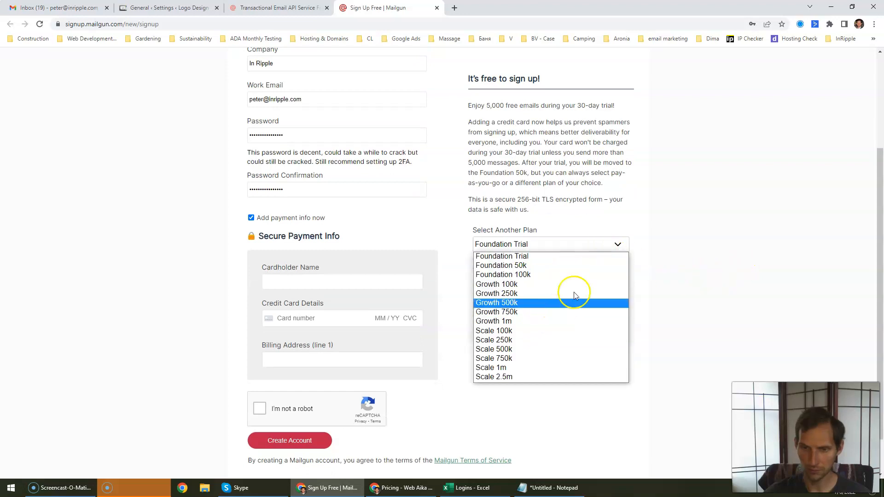
left_click(571, 257)
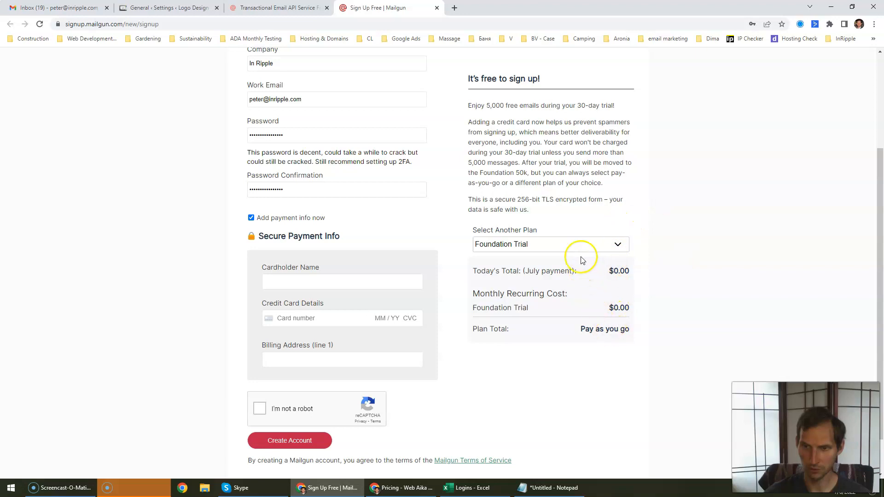
left_click(578, 237)
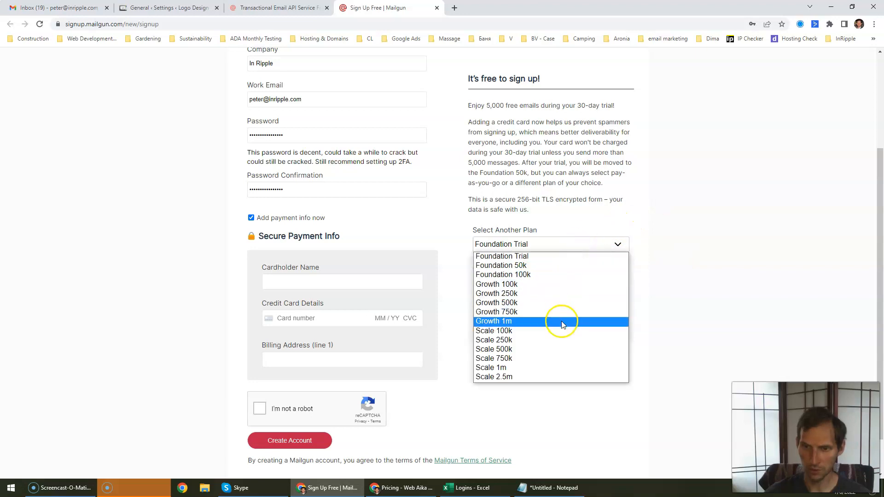
left_click(792, 185)
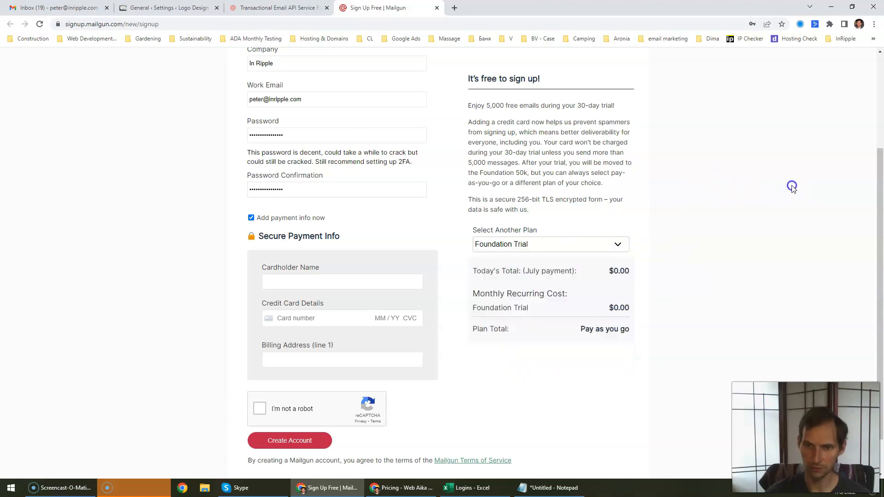
scroll(644, 277, "up", 4)
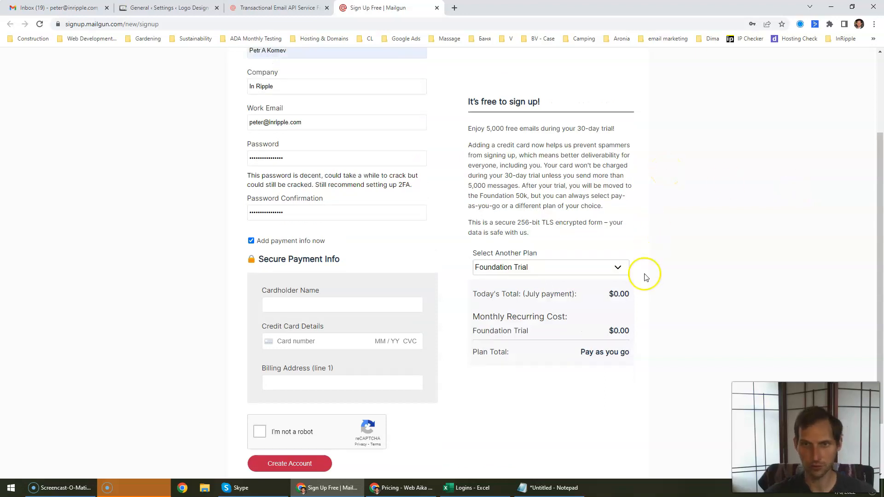
scroll(579, 296, "down", 5)
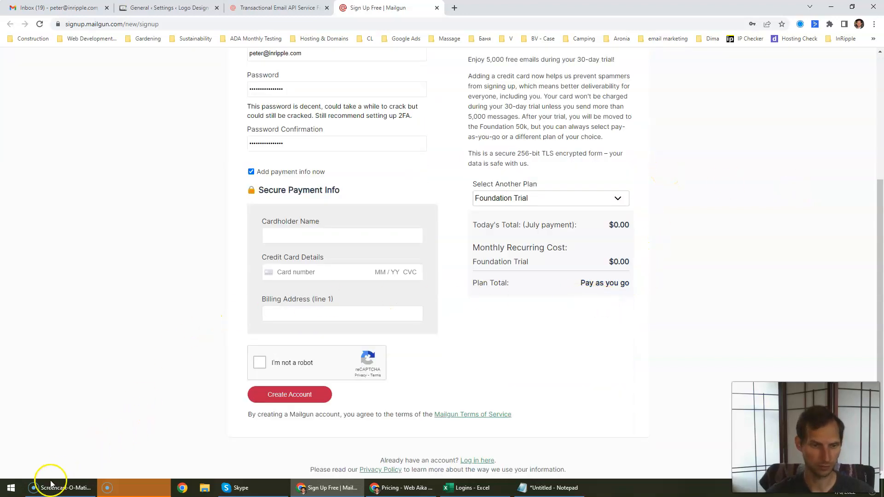
left_click(37, 488)
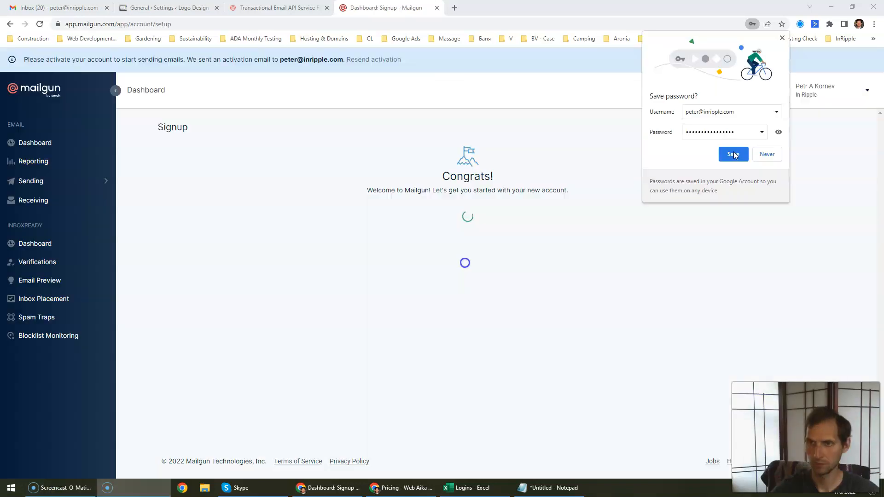
Step: Save the new account password in the browser and return to the Gmail inbox
left_click(734, 155)
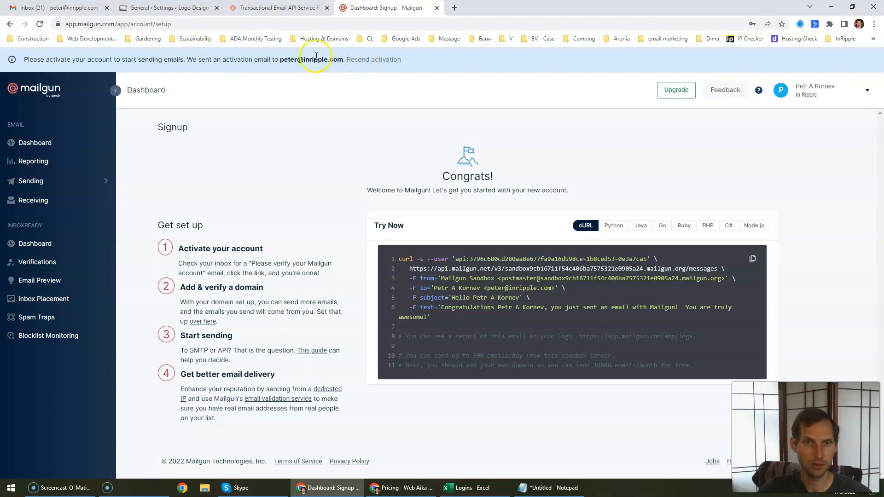
left_click(76, 9)
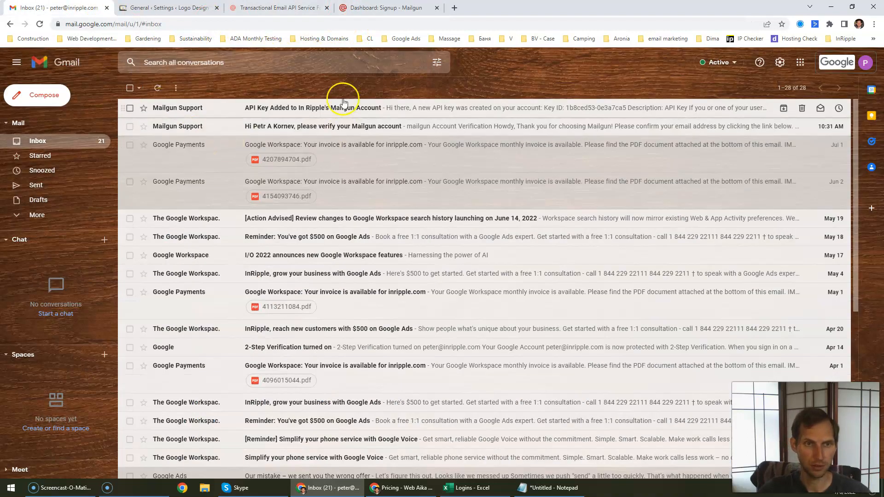
Step: Open the Mailgun verification email and follow its 'Verify your email address' link
left_click(210, 108)
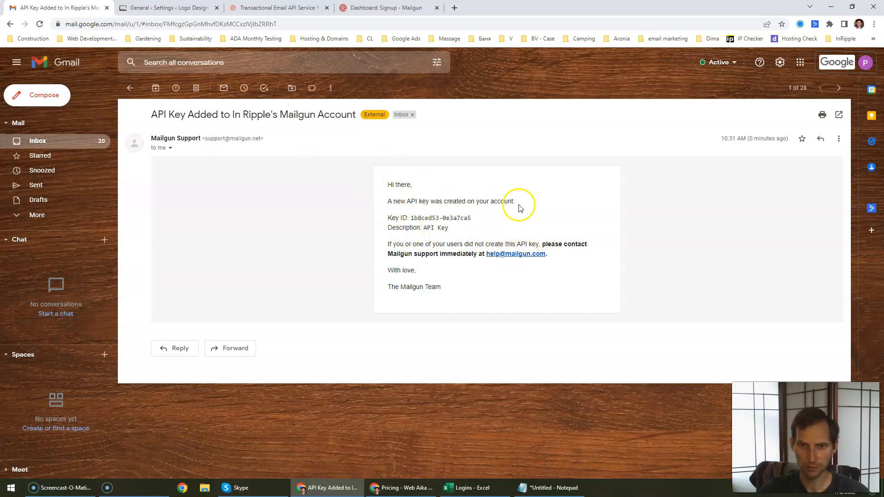
key("alt+Left")
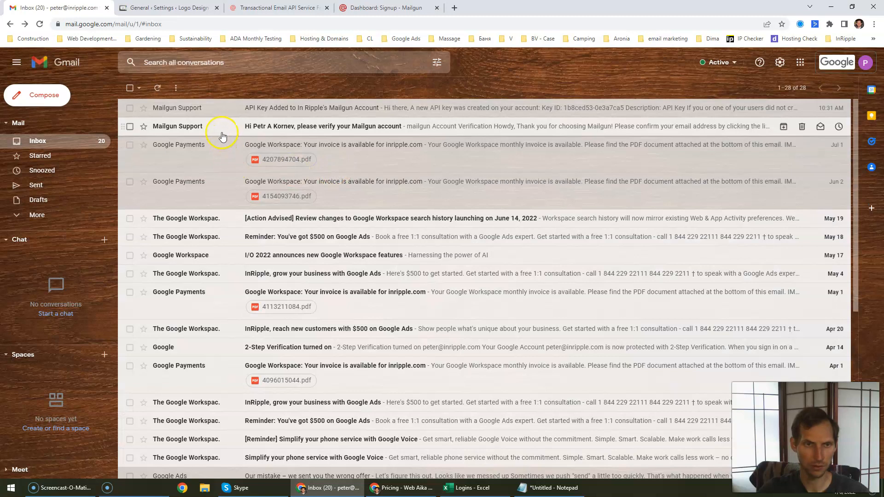
left_click(226, 126)
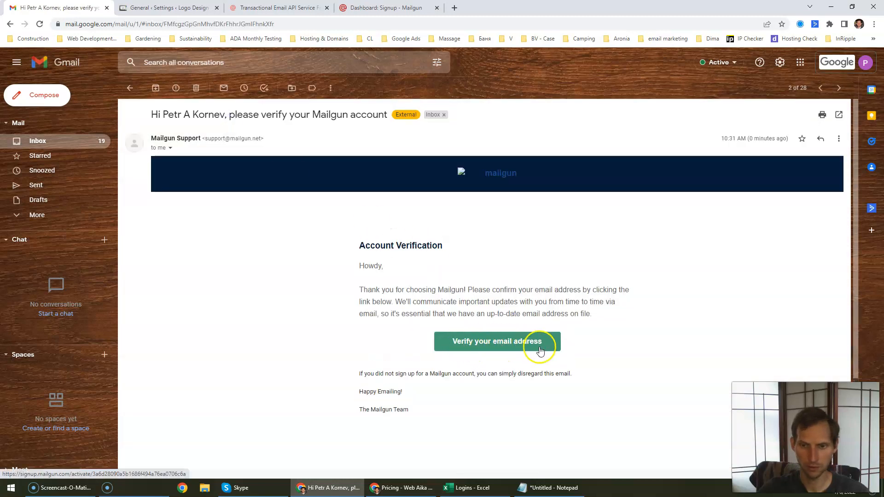
left_click(510, 342)
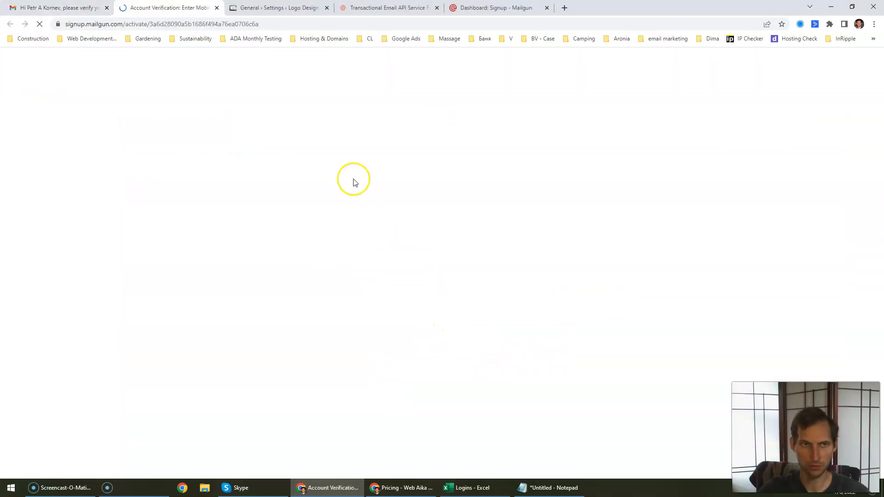
Step: Enter the mobile number, request the SMS code and submit the received verification code
left_click(289, 183)
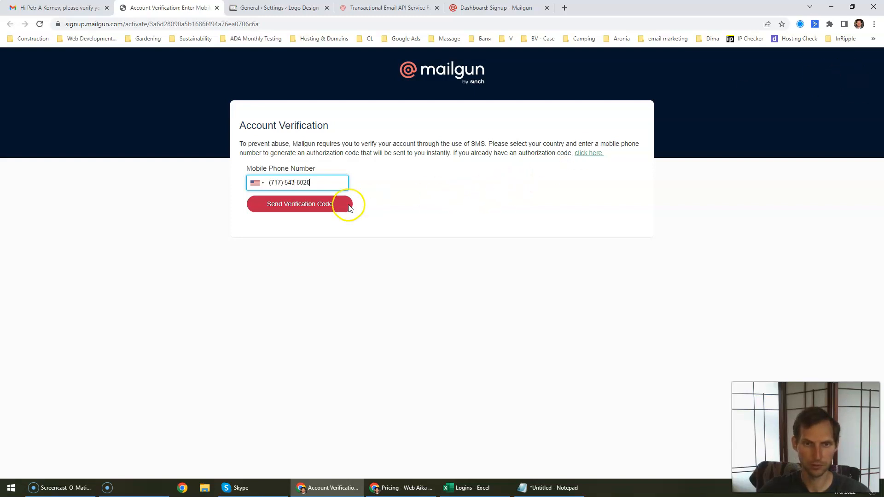
left_click(311, 211)
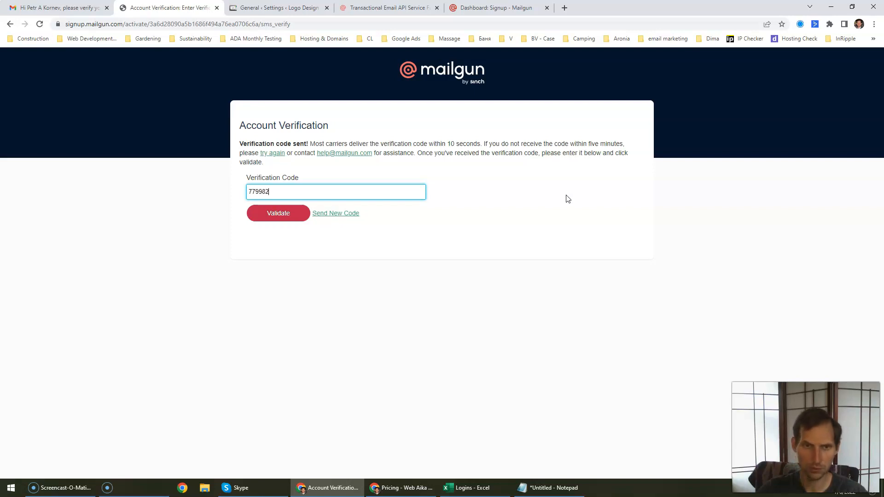
key("Return")
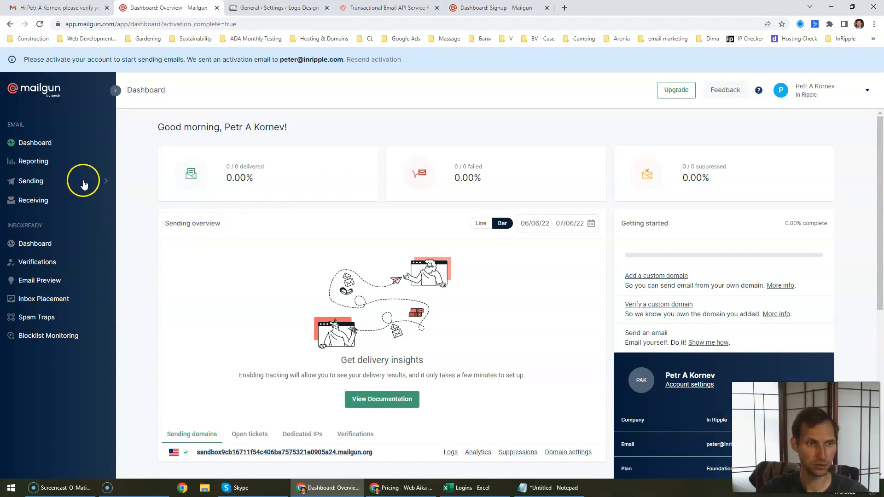
Step: Go to Account Security from the user menu and start a new user invitation
left_click(860, 92)
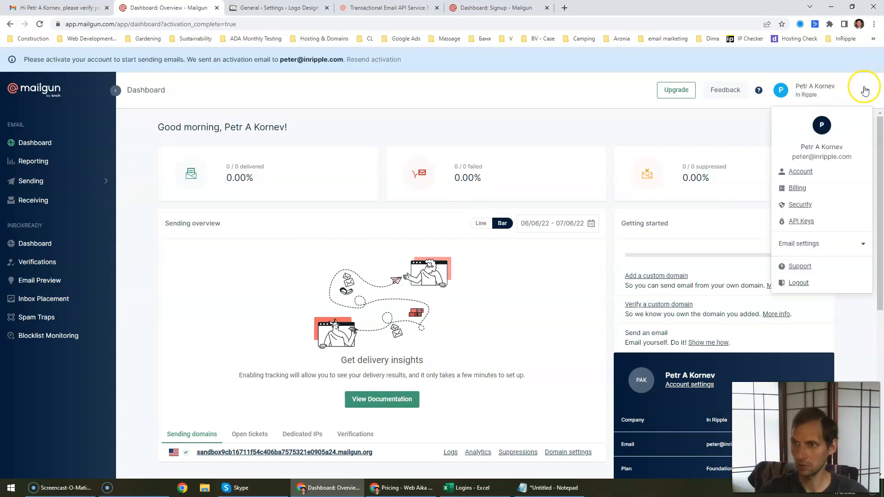
left_click(804, 208)
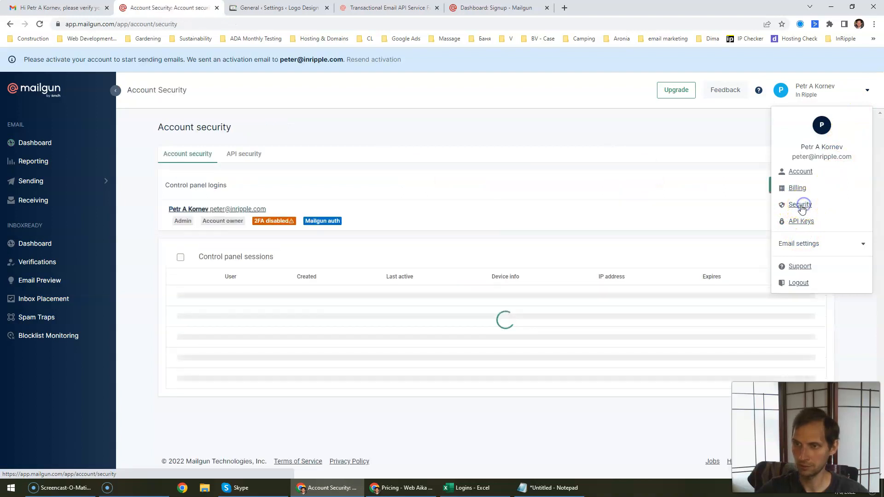
left_click(673, 129)
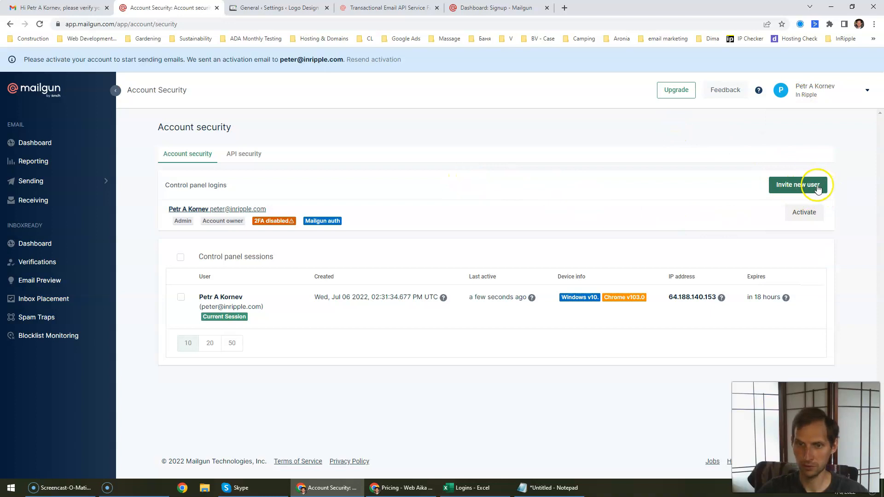
left_click(818, 190)
Step: Invite the team member by e-mail address and full name with the Admin role
left_click(371, 232)
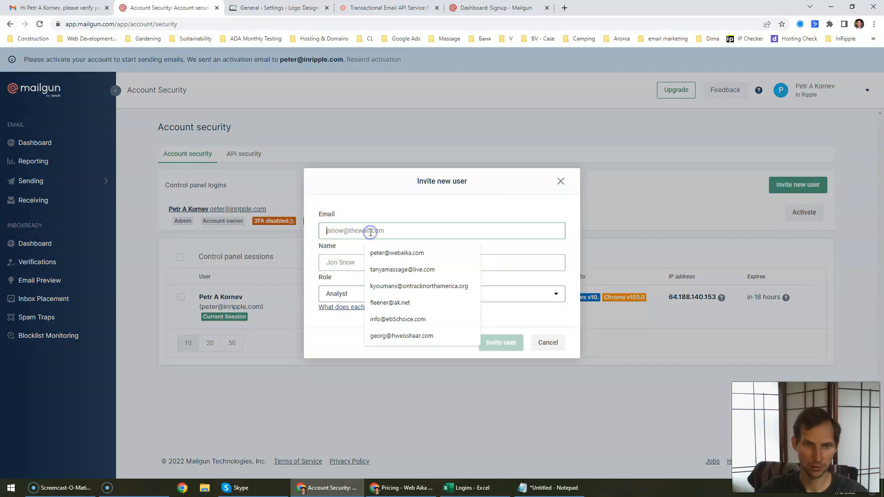
left_click(395, 253)
left_click(357, 260)
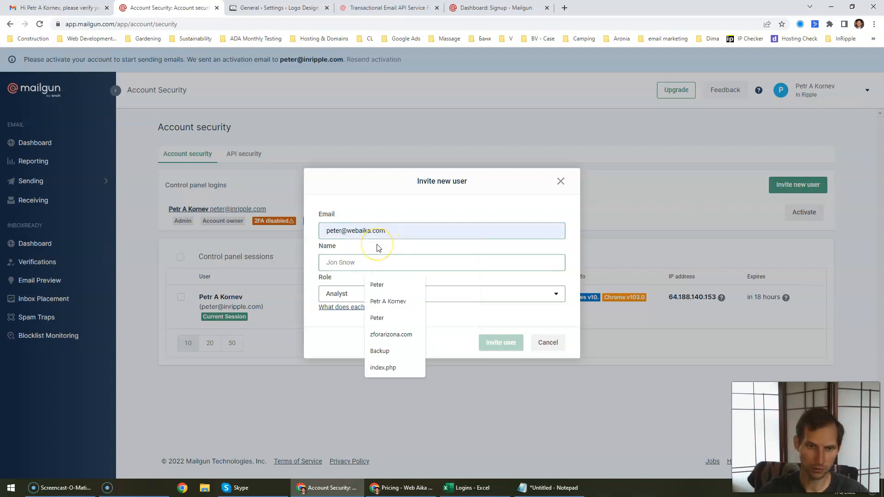
type("p")
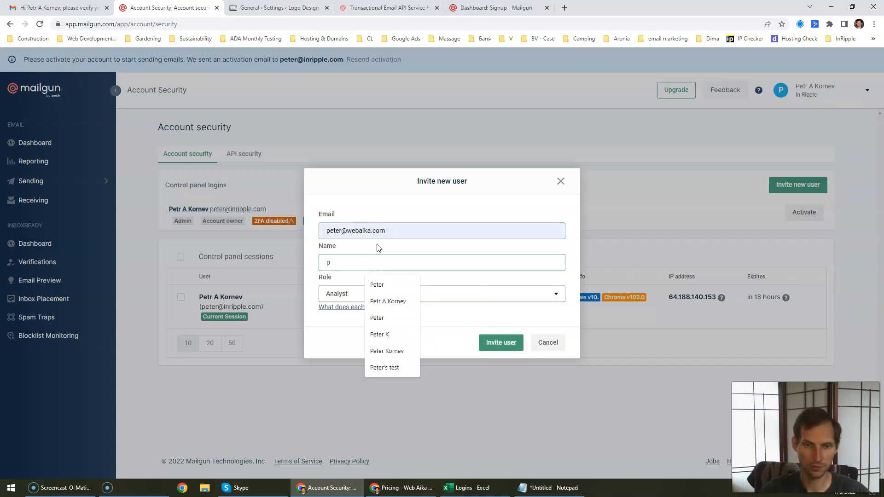
key("BackSpace")
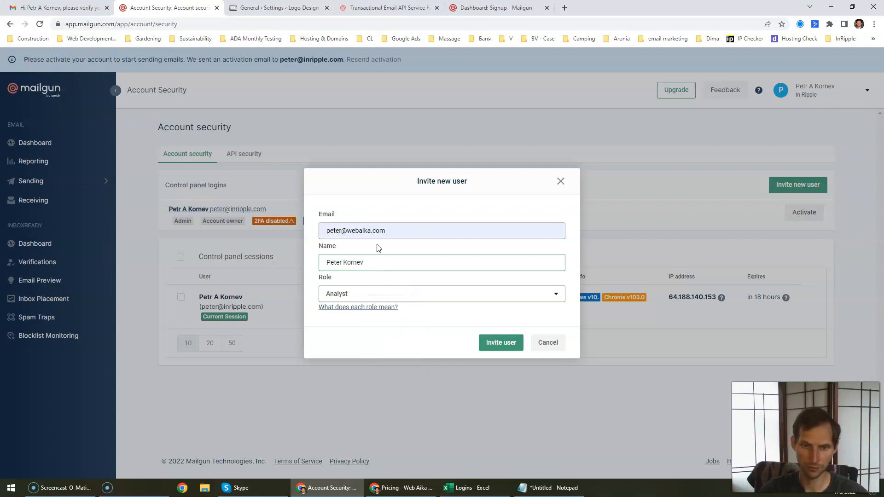
left_click(378, 294)
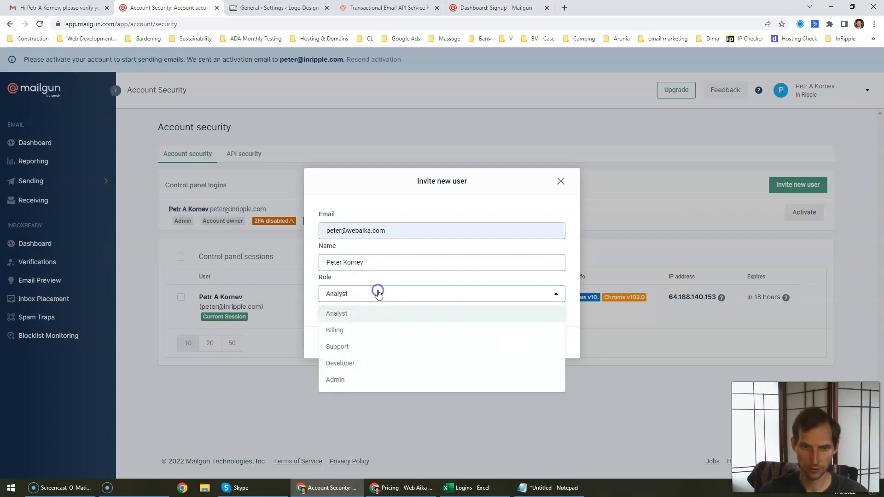
left_click(327, 382)
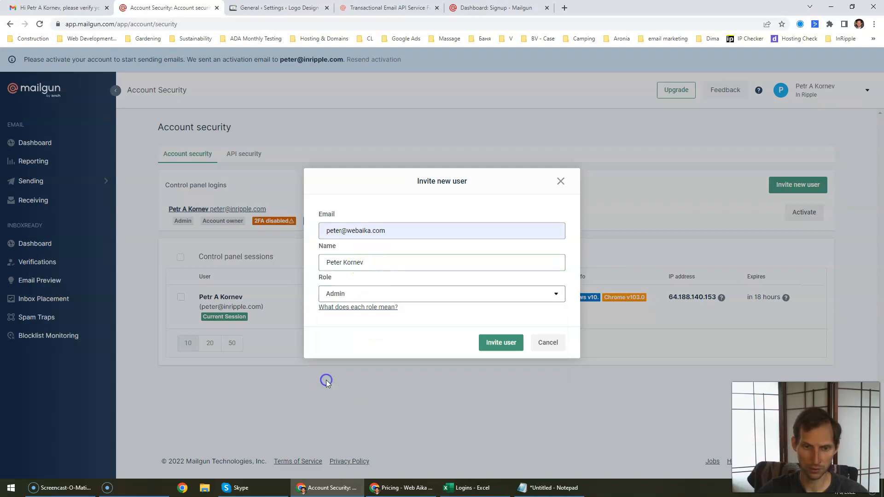
left_click(501, 344)
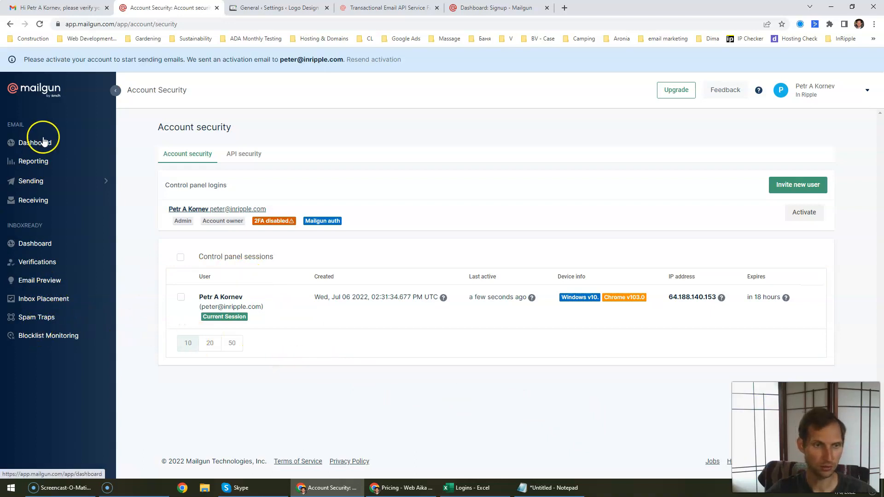
Step: Under Sending > Domains, add a new domain form for aikaweb.ca in the US region
left_click(61, 183)
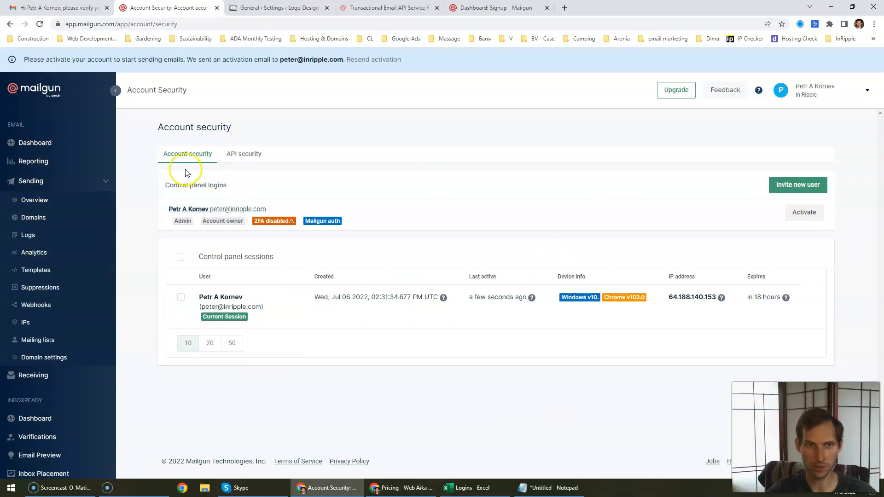
left_click(34, 217)
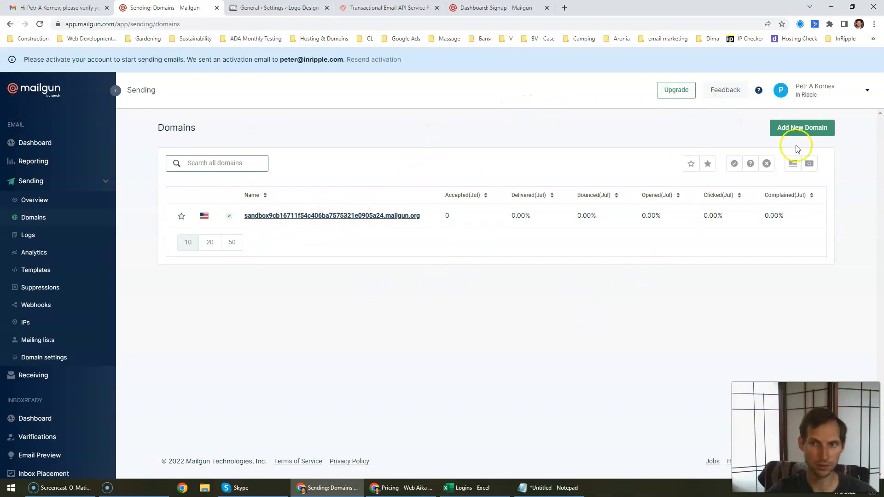
left_click(812, 128)
left_click(239, 184)
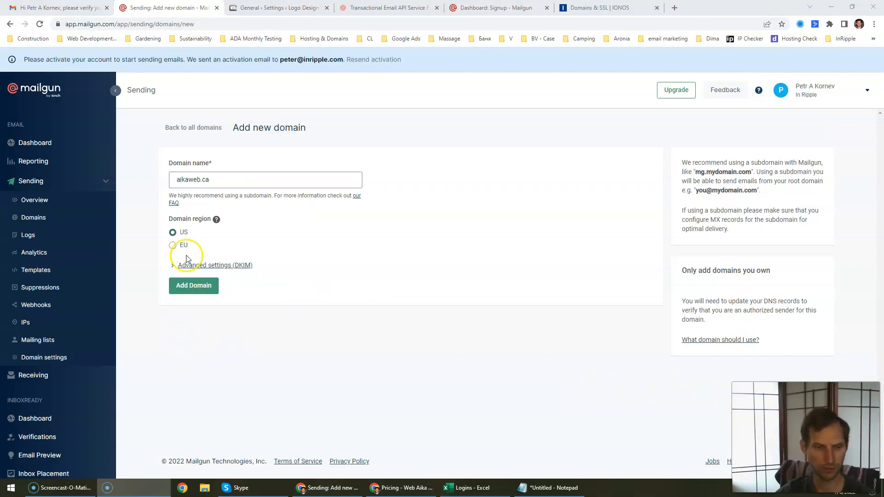
Step: Add aikaweb.ca as a Mailgun domain and review its sending DNS records table
left_click(196, 287)
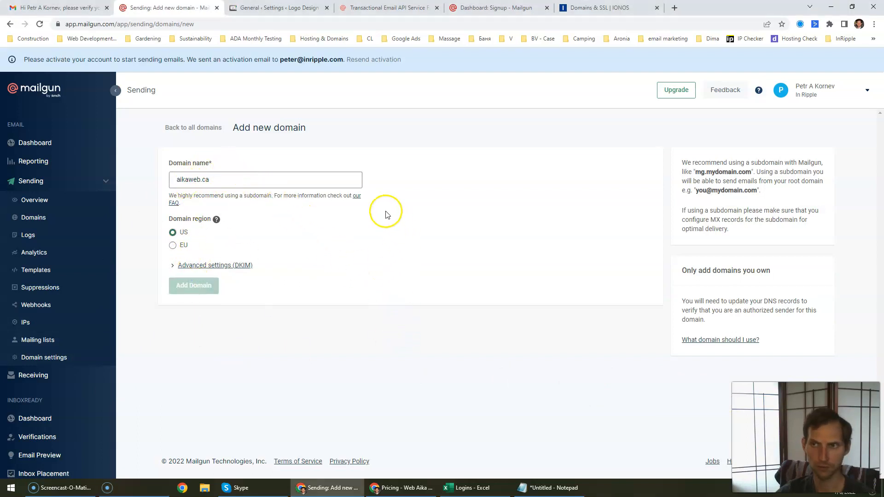
scroll(266, 187, "down", 3)
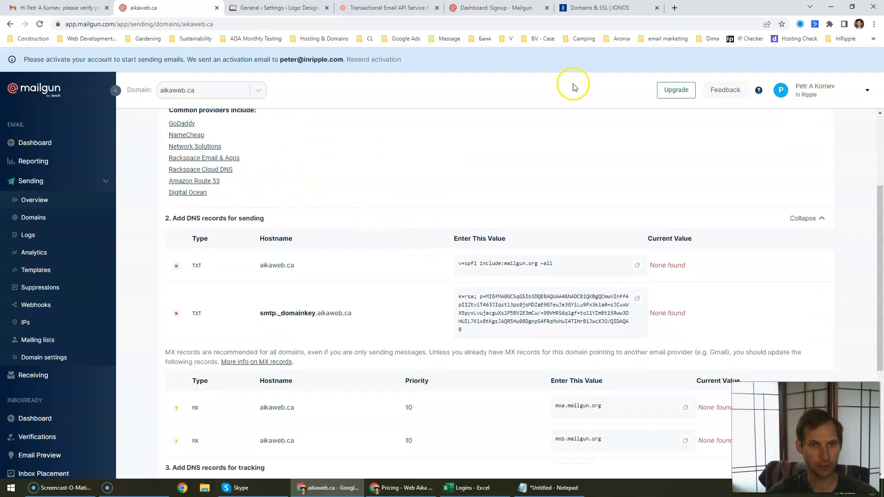
scroll(430, 229, "down", 2)
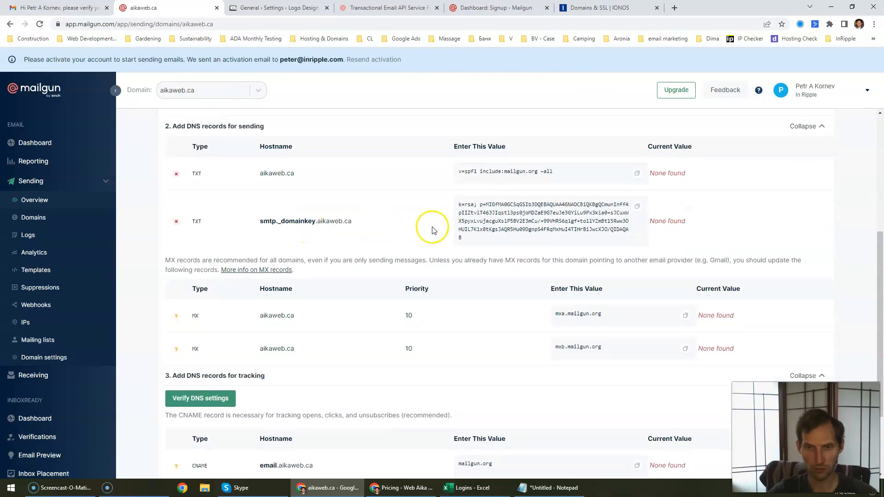
scroll(435, 220, "up", 3)
scroll(200, 207, "up", 2)
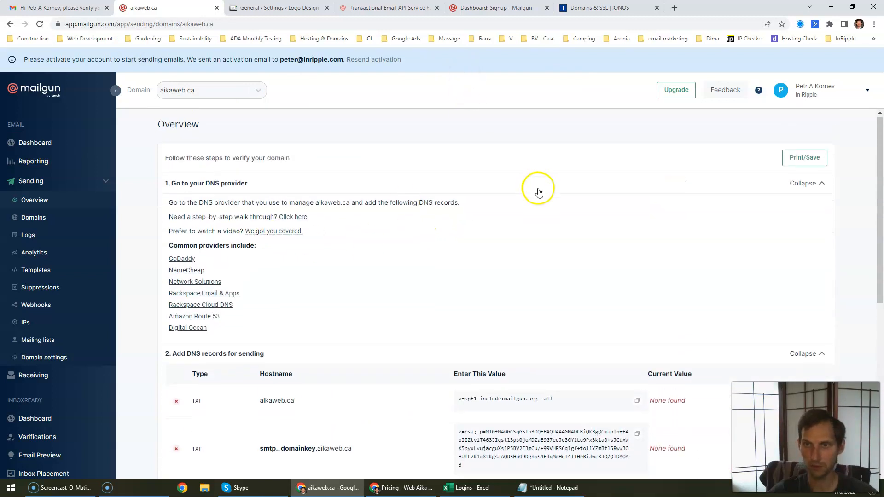
scroll(517, 186, "down", 3)
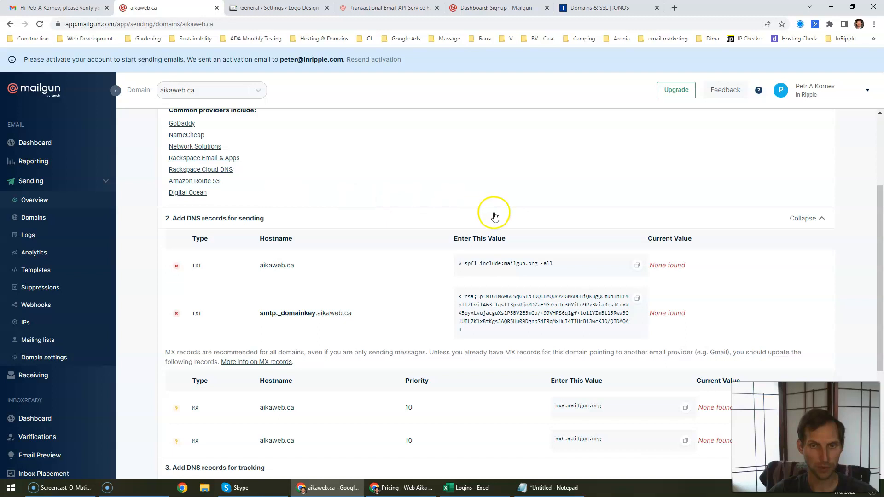
scroll(304, 243, "up", 2)
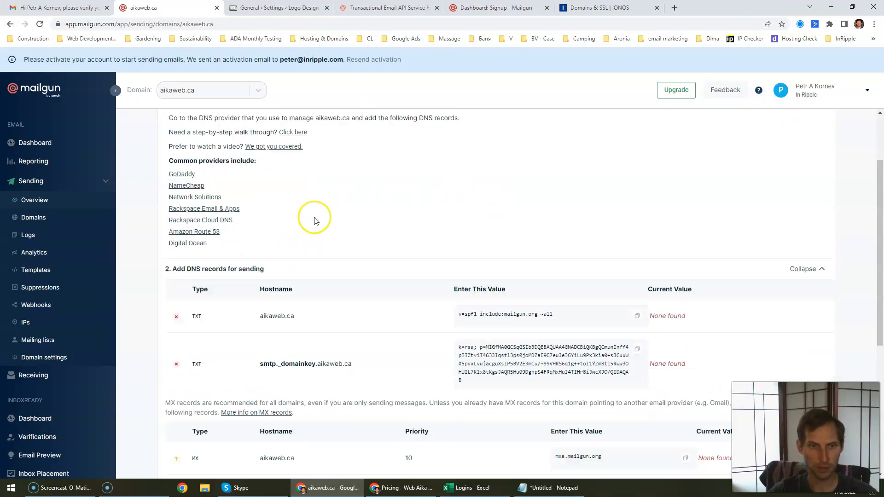
scroll(312, 219, "down", 3)
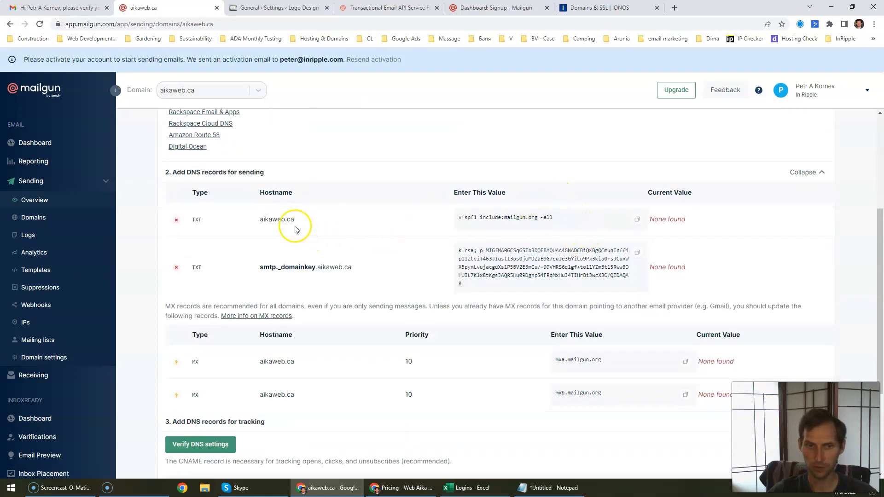
Step: Open aikaweb.ca's DNS settings in IONOS and copy Mailgun's SPF value
left_click(620, 7)
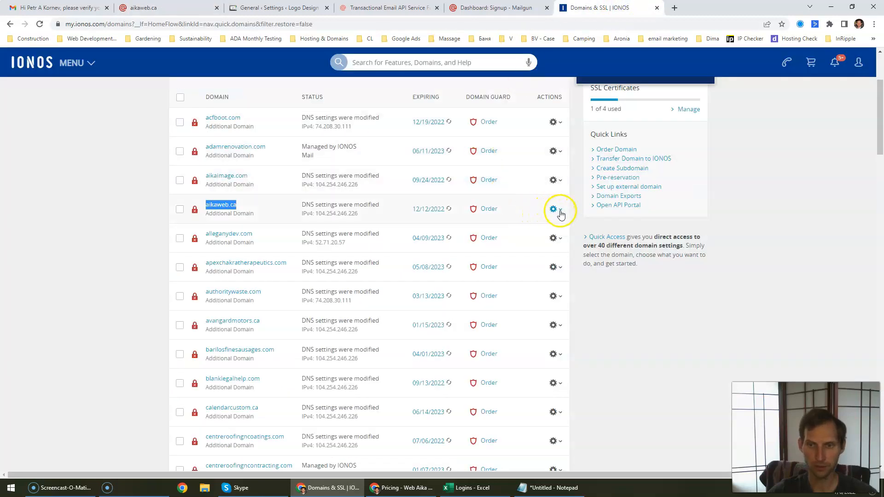
left_click(560, 210)
left_click(490, 298)
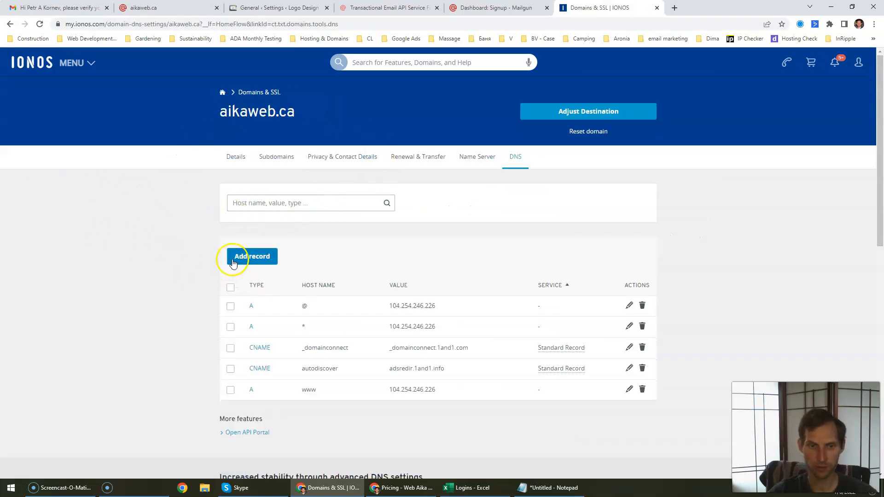
left_click(264, 261)
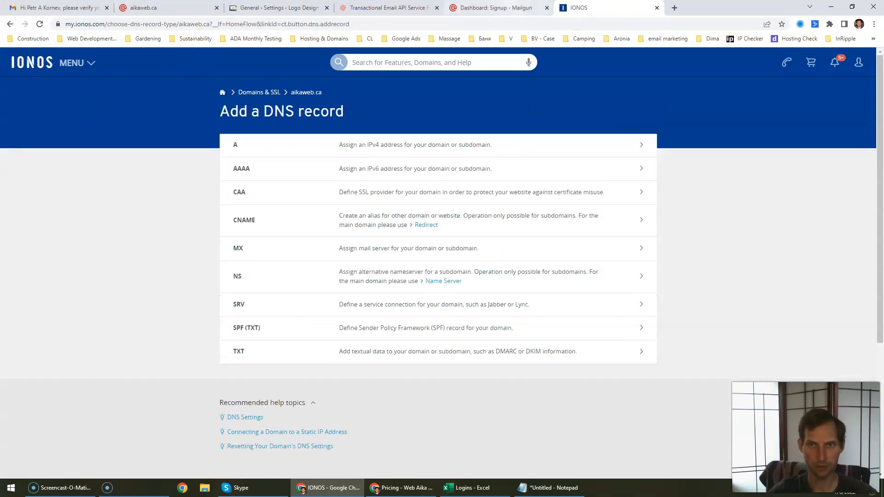
left_click(497, 8)
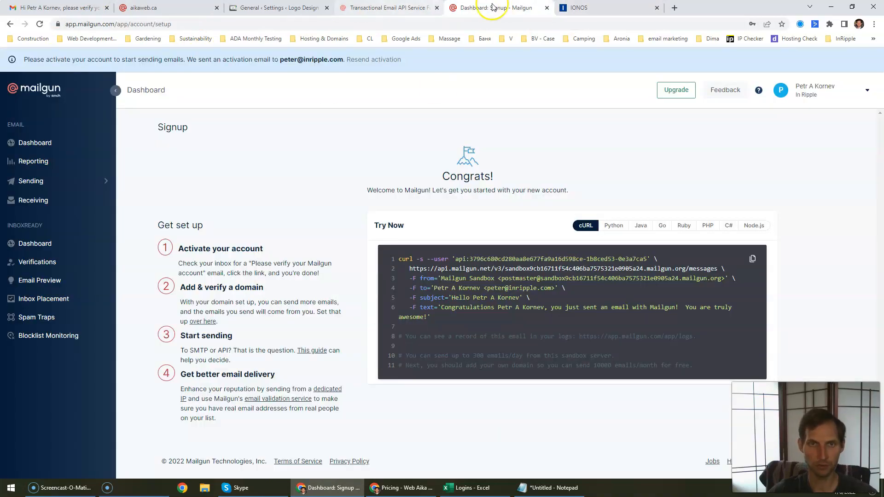
left_click(599, 7)
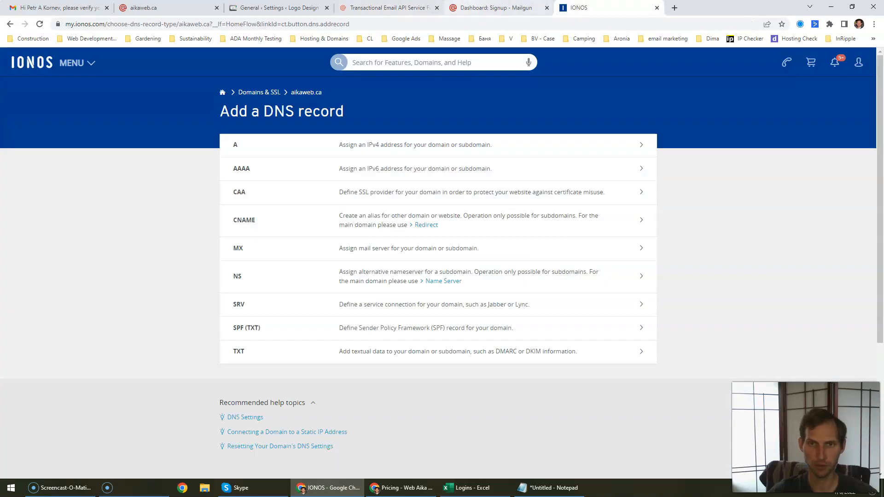
left_click(140, 7)
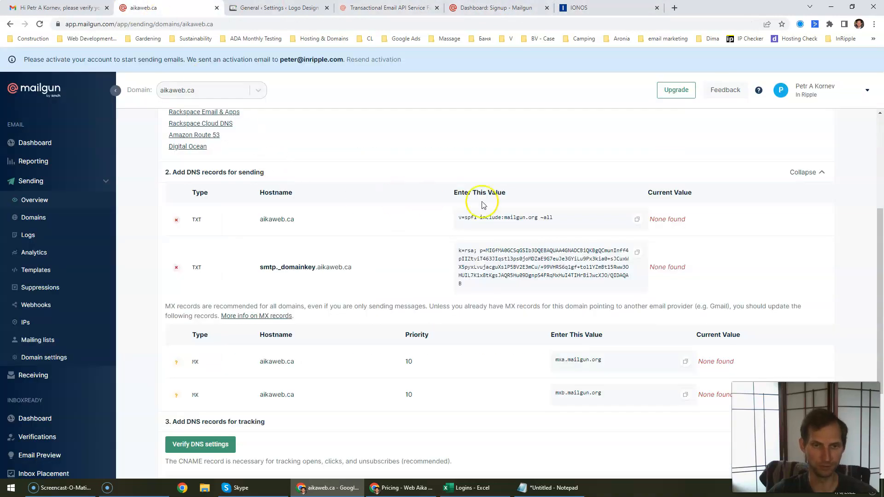
left_click(640, 219)
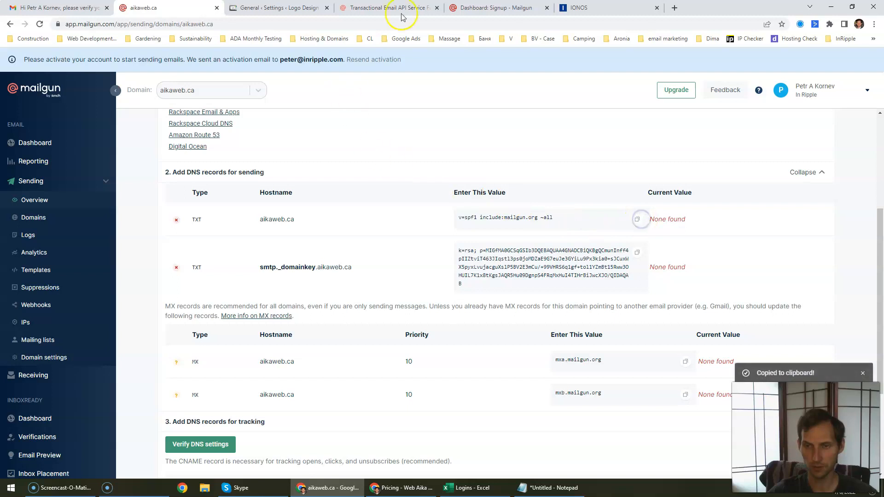
left_click(598, 8)
Step: Save a TXT record with host @ and value 'v=spf1 include:mailgun.org ~all'
left_click(258, 353)
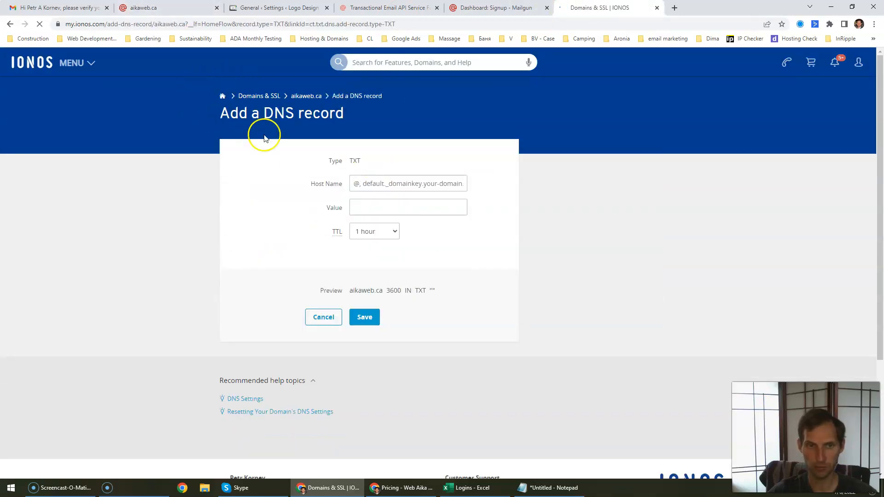
left_click_drag(269, 111, 322, 119)
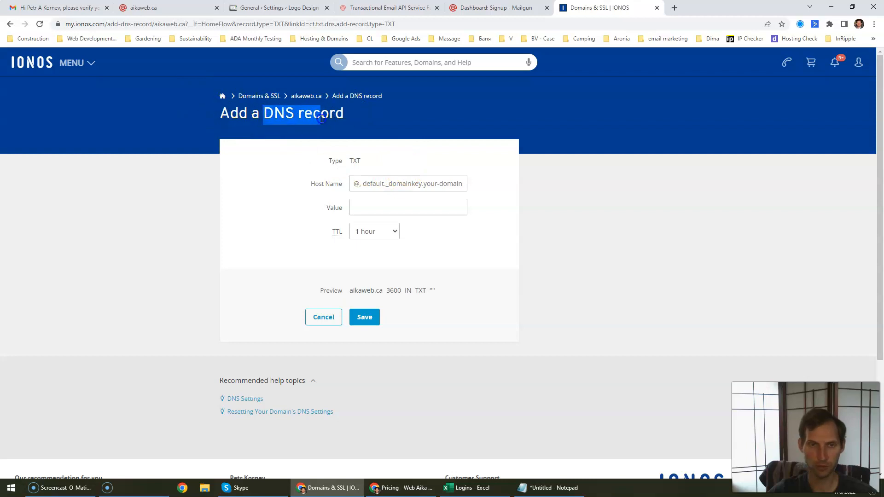
left_click(393, 189)
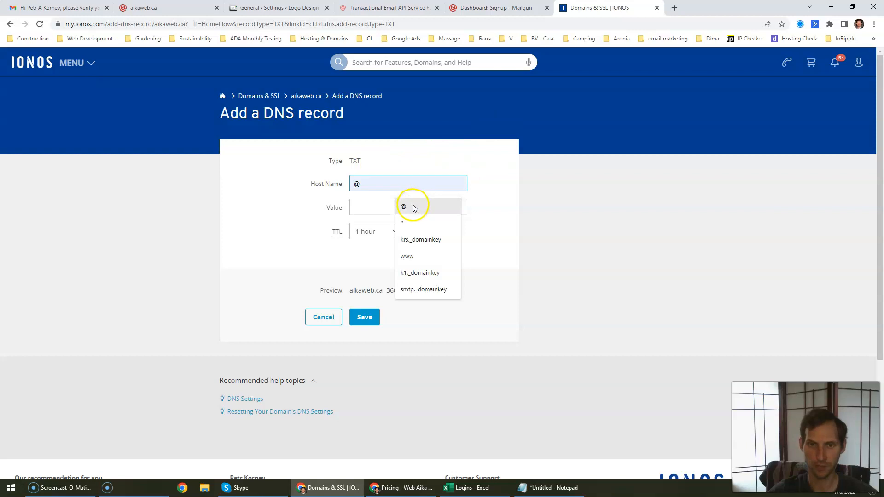
left_click(368, 205)
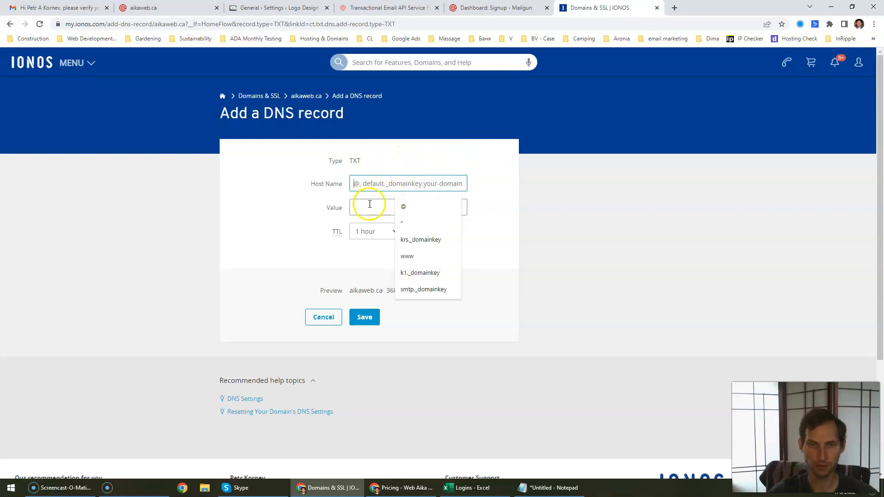
key("ctrl+v")
left_click(404, 184)
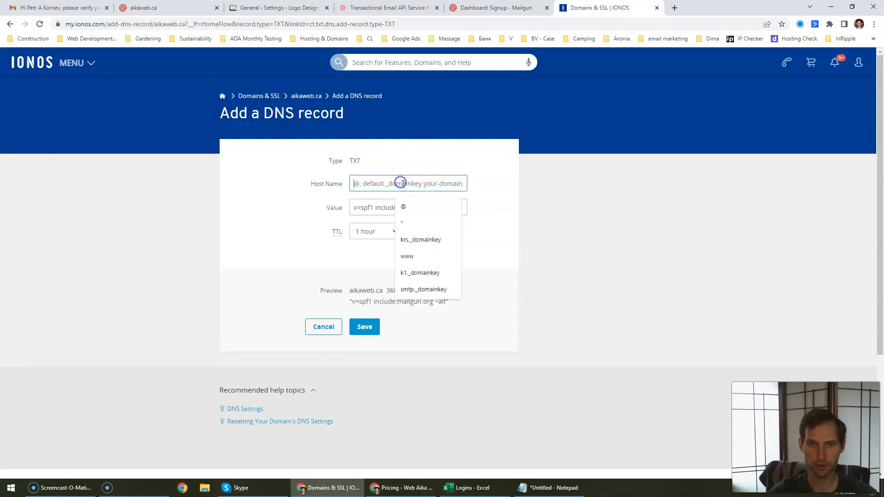
left_click(430, 205)
left_click(364, 327)
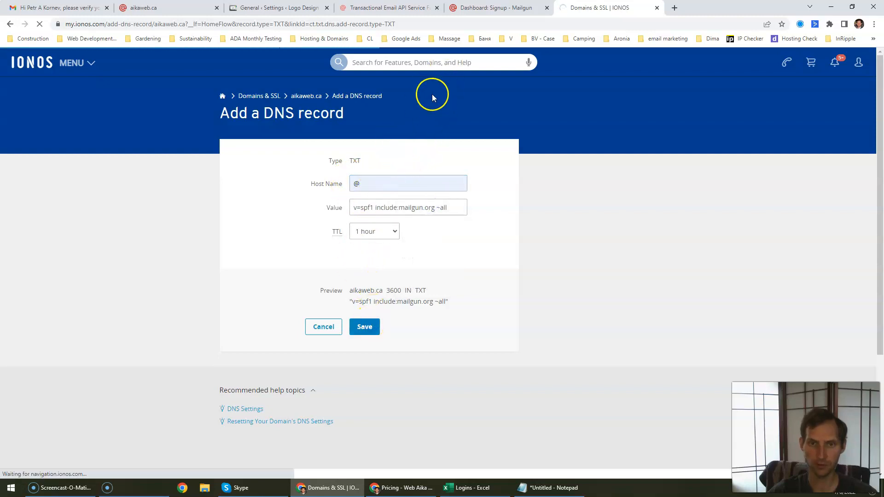
left_click(490, 8)
Step: Start a new IONOS TXT record with host name smtp._domainkey
left_click(393, 8)
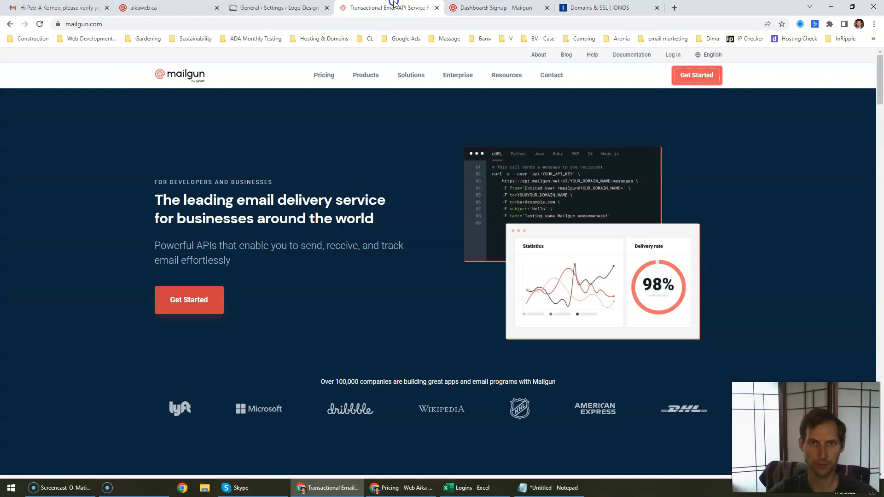
left_click(277, 8)
left_click(179, 7)
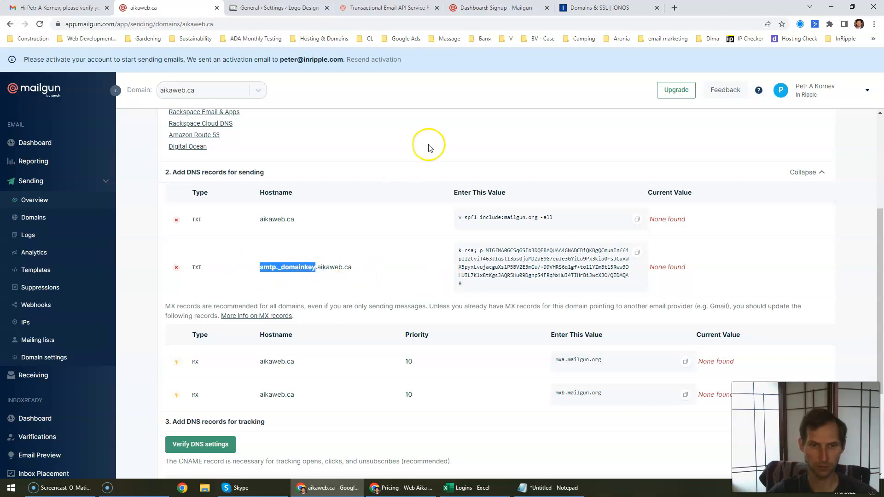
left_click(596, 7)
left_click(254, 327)
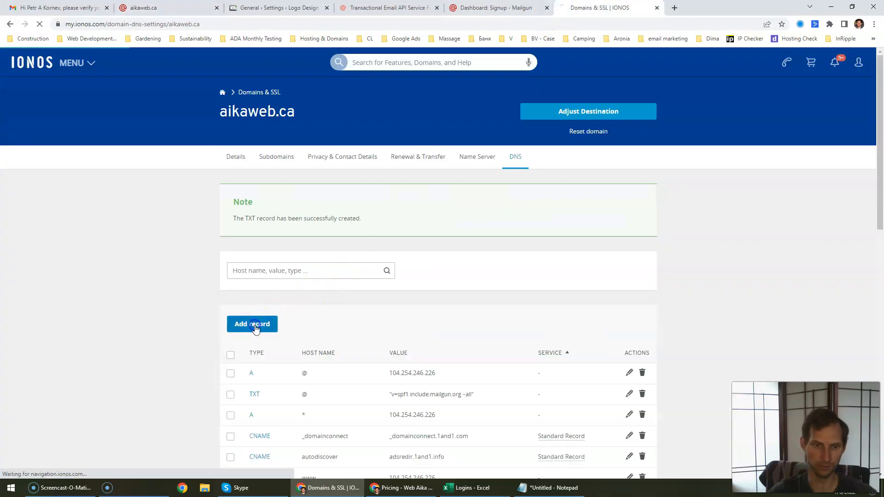
left_click(284, 352)
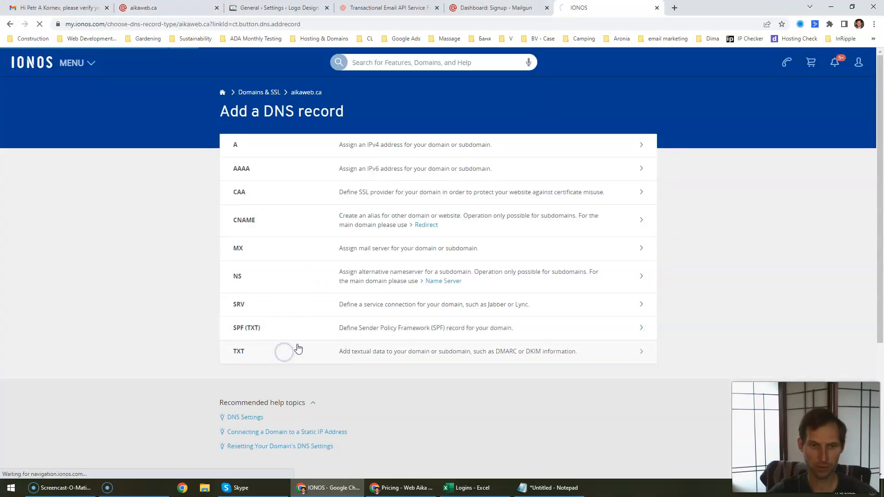
left_click(396, 181)
key("ctrl+v")
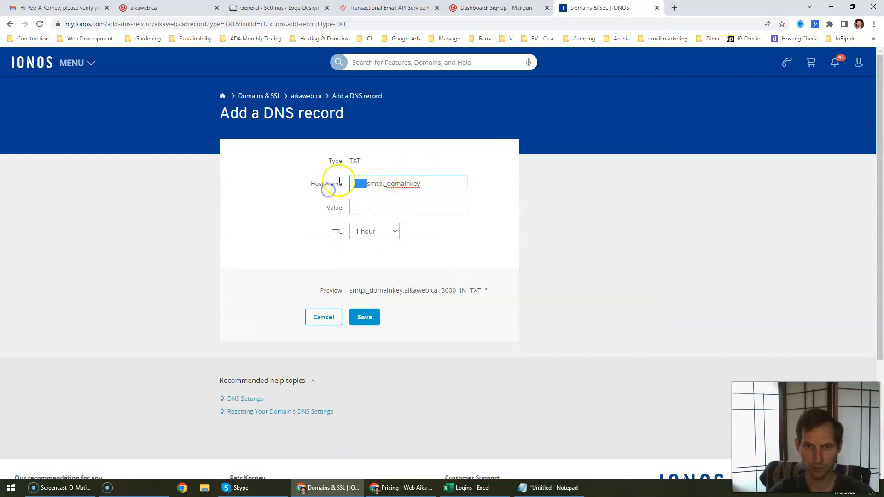
key("BackSpace")
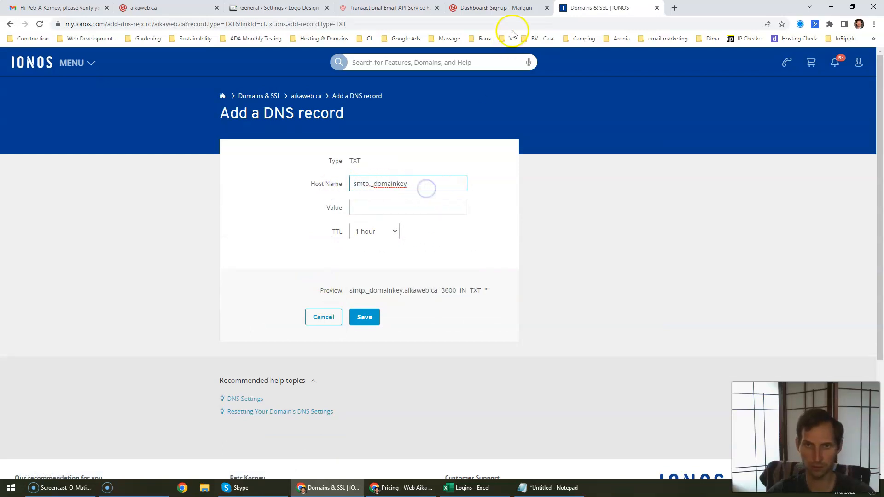
Step: Copy Mailgun's DKIM key into the record's Value and save it
left_click(175, 8)
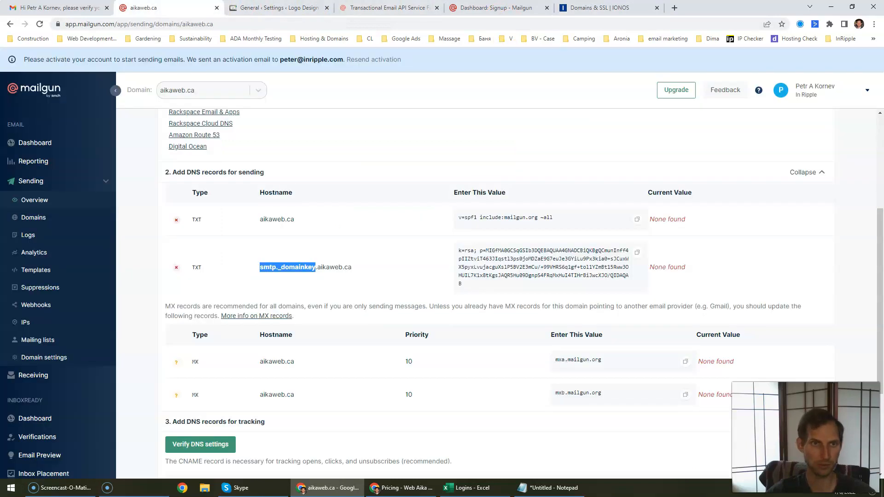
left_click(637, 252)
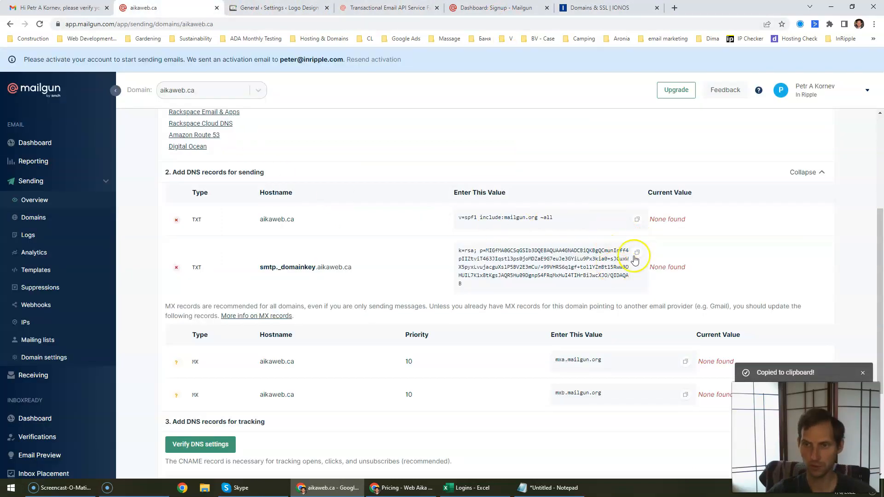
left_click(594, 6)
left_click(404, 206)
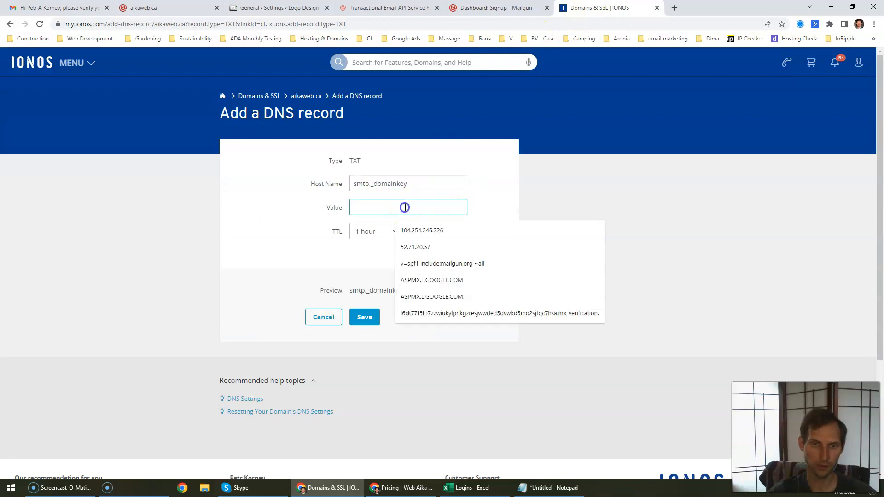
key("ctrl+v")
left_click(364, 336)
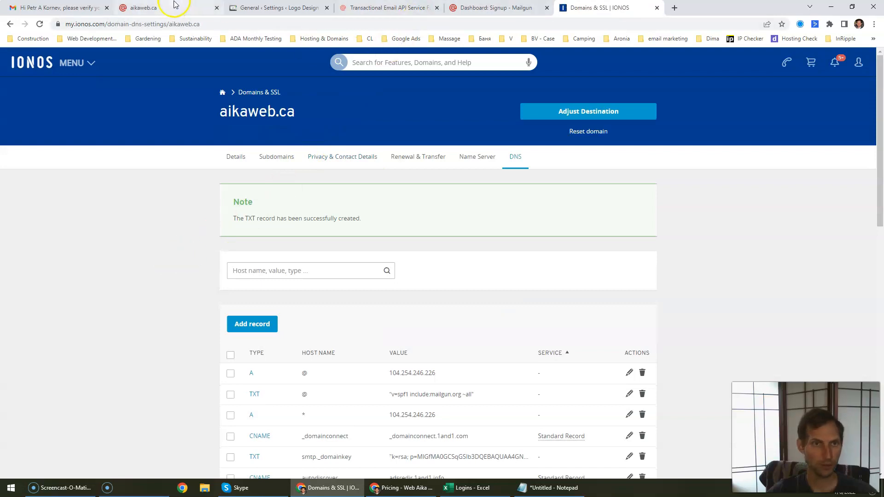
left_click_drag(247, 218, 419, 236)
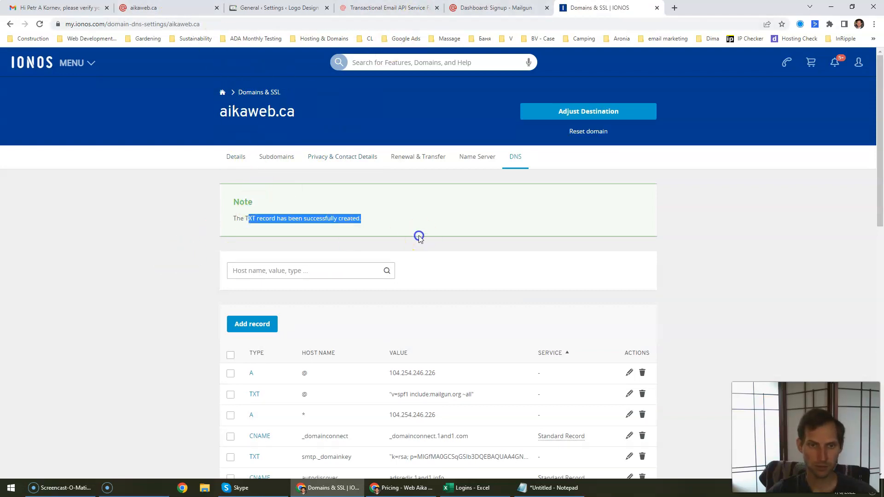
left_click(359, 222)
Step: Run Mailgun's DNS verification for aikaweb.ca twice until the SPF and DKIM TXT records check out
left_click(143, 8)
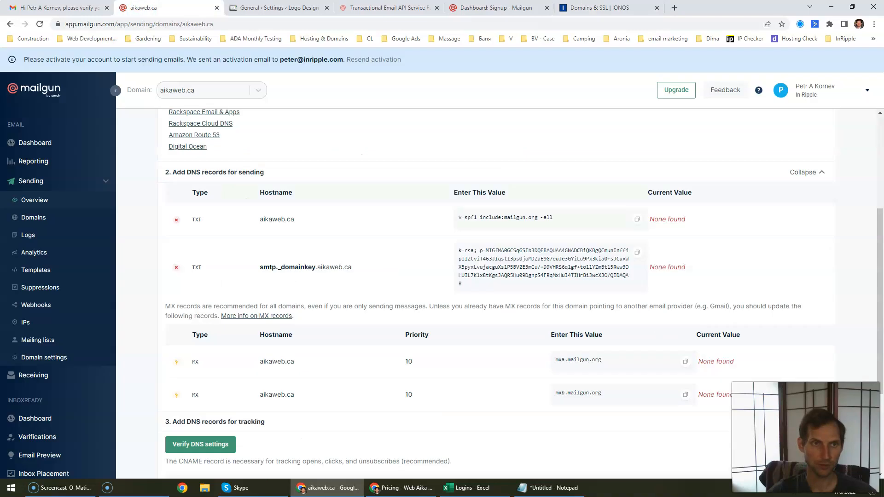
scroll(282, 369, "down", 2)
left_click(185, 359)
scroll(307, 321, "up", 3)
scroll(301, 327, "down", 2)
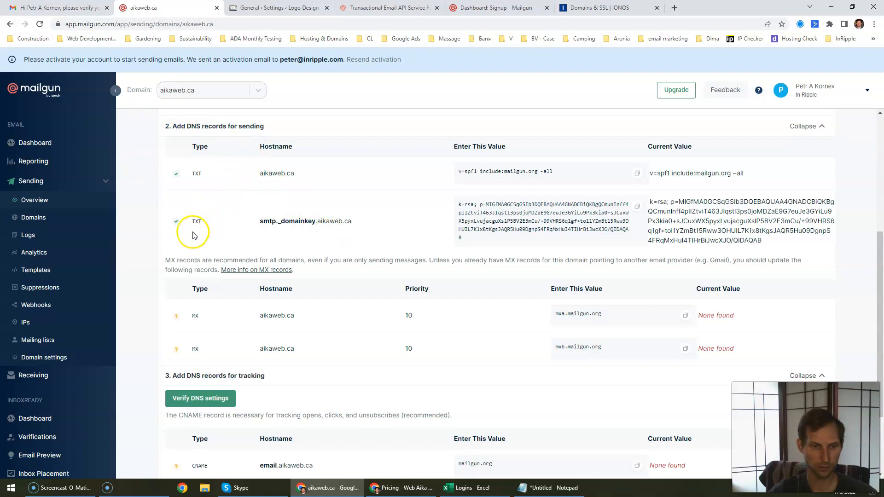
scroll(193, 235, "up", 6)
scroll(257, 266, "down", 5)
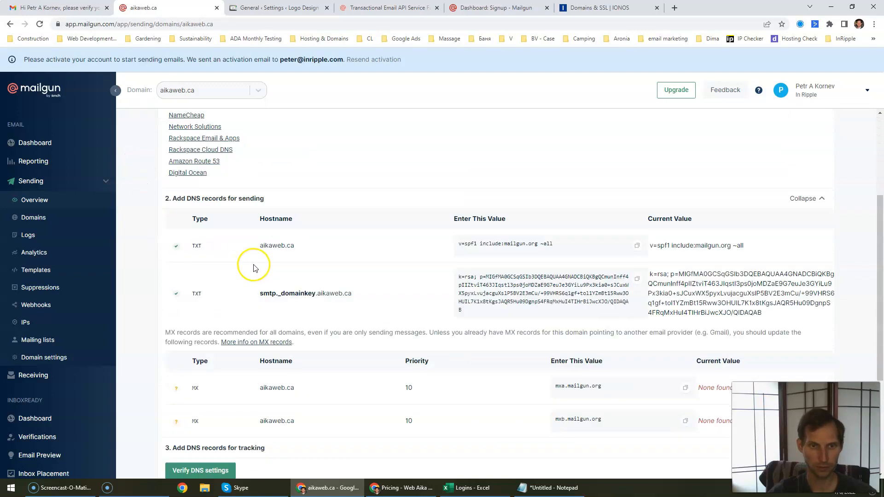
scroll(292, 231, "down", 4)
scroll(245, 296, "up", 5)
scroll(207, 223, "up", 4)
scroll(198, 238, "down", 6)
left_click(206, 403)
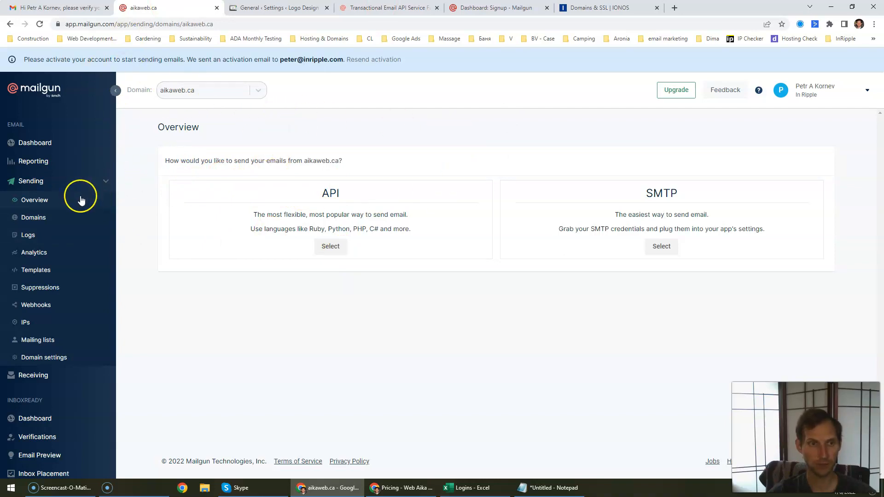
Step: Show Mailgun's Sending > Domains list with aikaweb.ca beside the sandbox domain
left_click(36, 219)
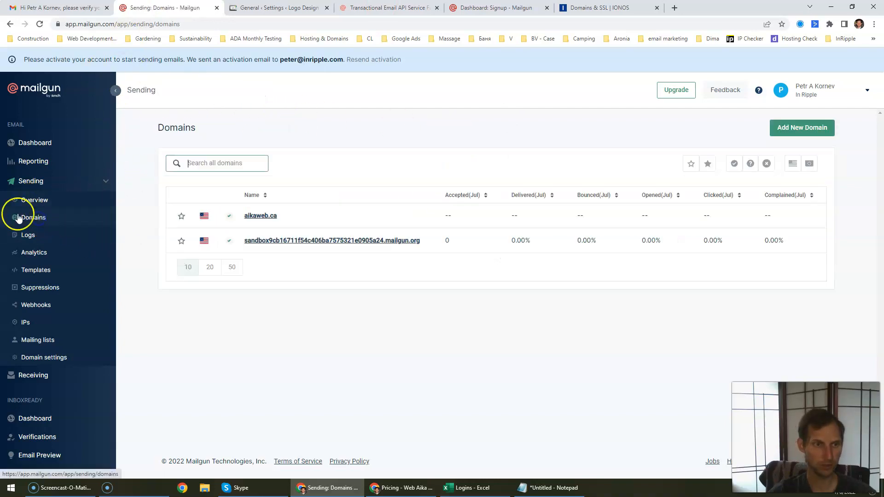